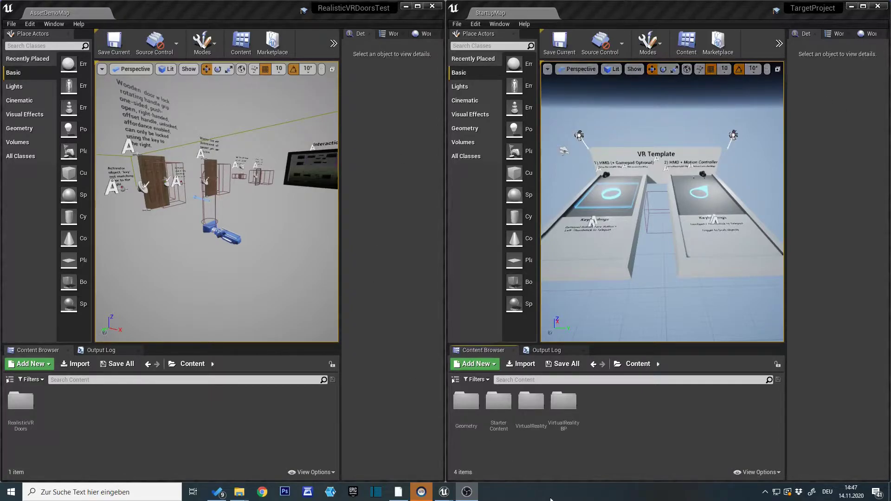
# Widen the viewport and content browser area of the RealisticVRDoorsTest editor at the expense of its details area.
pyautogui.moveTo(825, 21)
pyautogui.moveTo(798, 9); pyautogui.dragTo(748, 32)
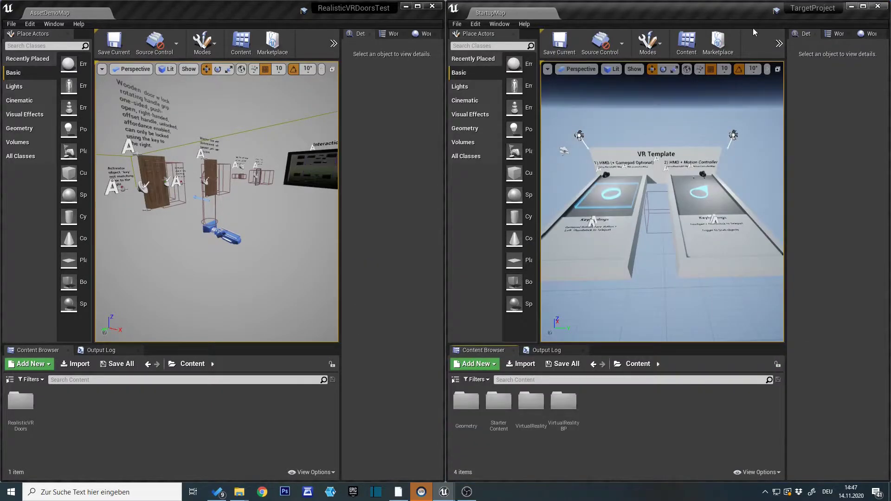
pyautogui.moveTo(342, 207); pyautogui.dragTo(383, 206)
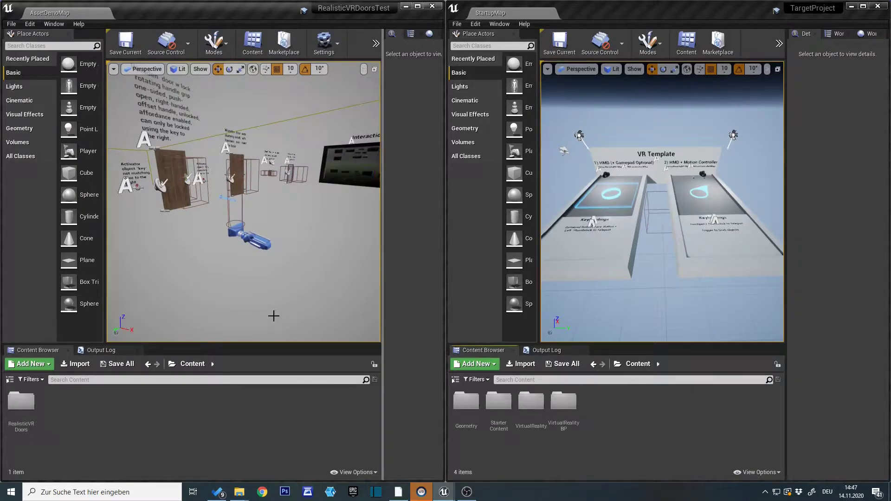
# Open the RealisticVRDoors folder in the source project and check what its RVRDoors_DemoMap subfolder contains.
pyautogui.click(18, 413)
pyautogui.doubleClick(18, 414)
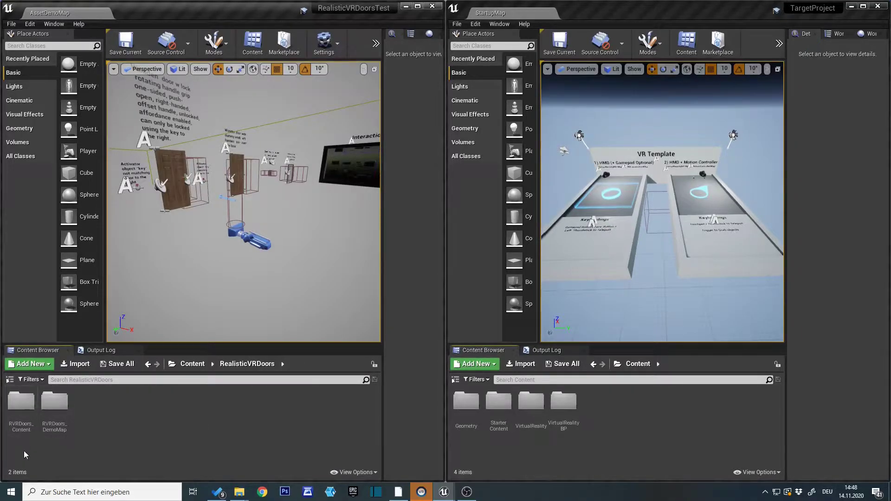
pyautogui.click(22, 415)
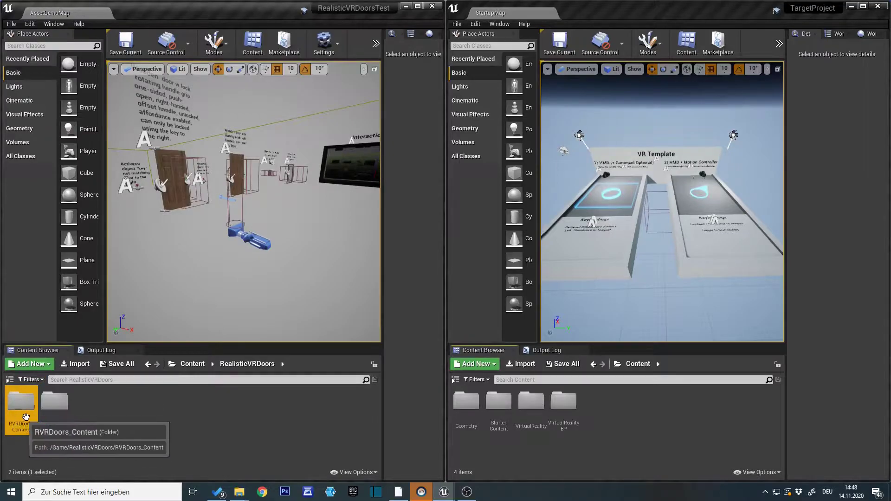
pyautogui.click(59, 399)
pyautogui.press('Return')
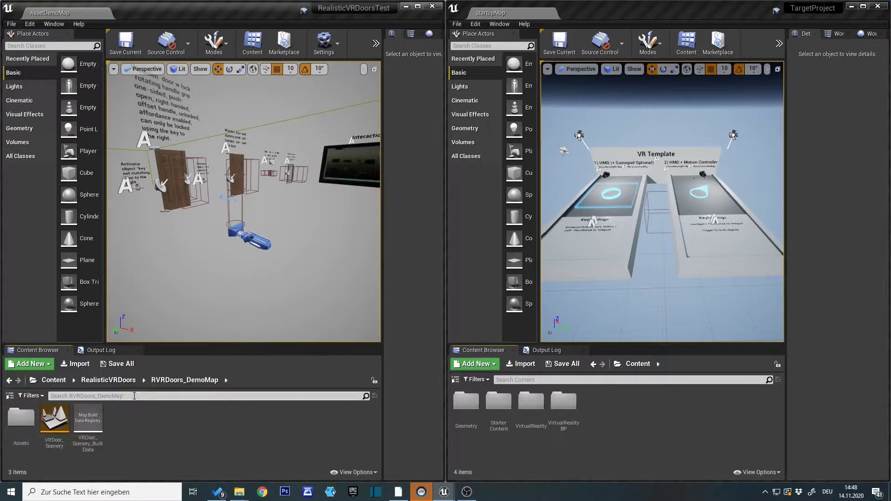
pyautogui.click(103, 386)
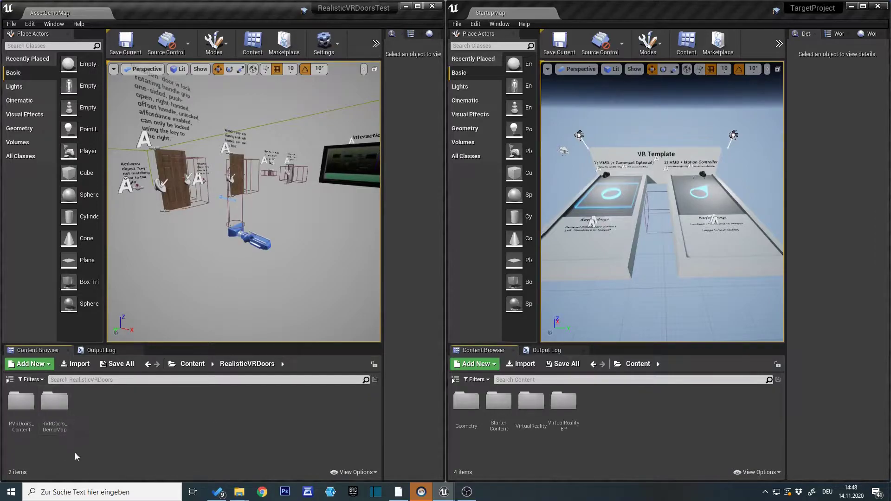
# Start migrating the RVRDoors_Content folder and accept the full list of assets in the report.
pyautogui.click(21, 404)
pyautogui.rightClick(21, 407)
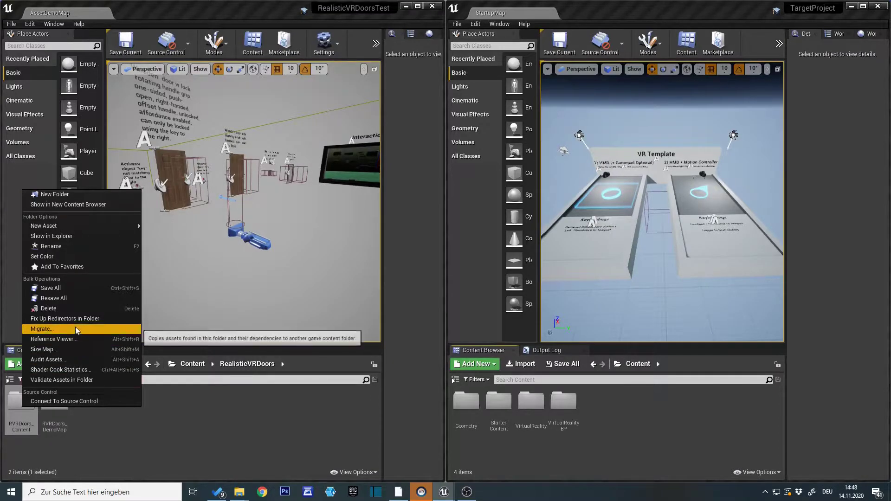
pyautogui.click(44, 329)
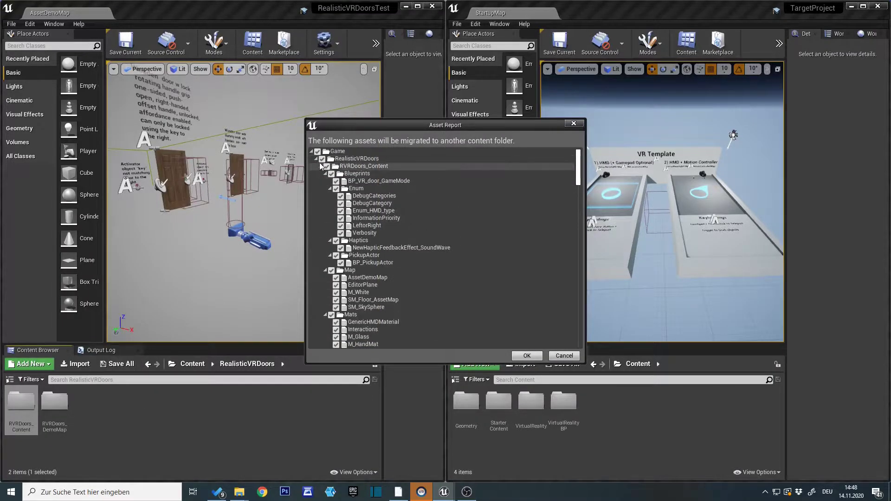
pyautogui.click(320, 166)
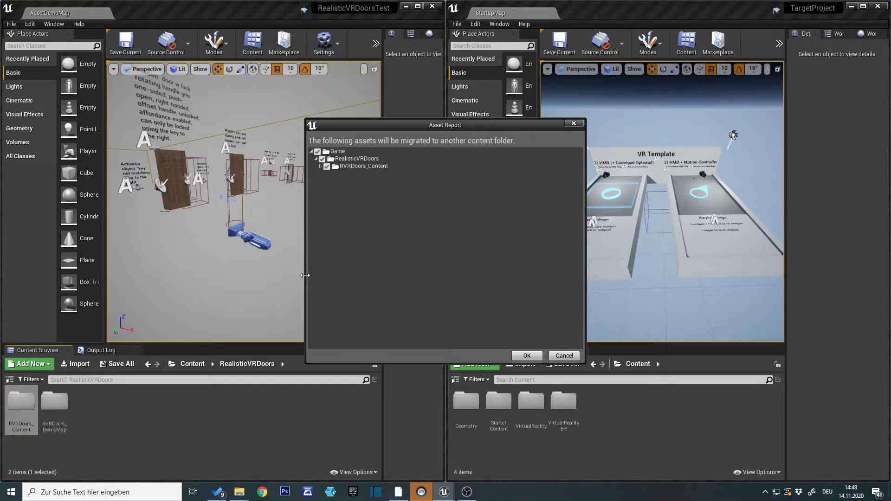
pyautogui.click(526, 356)
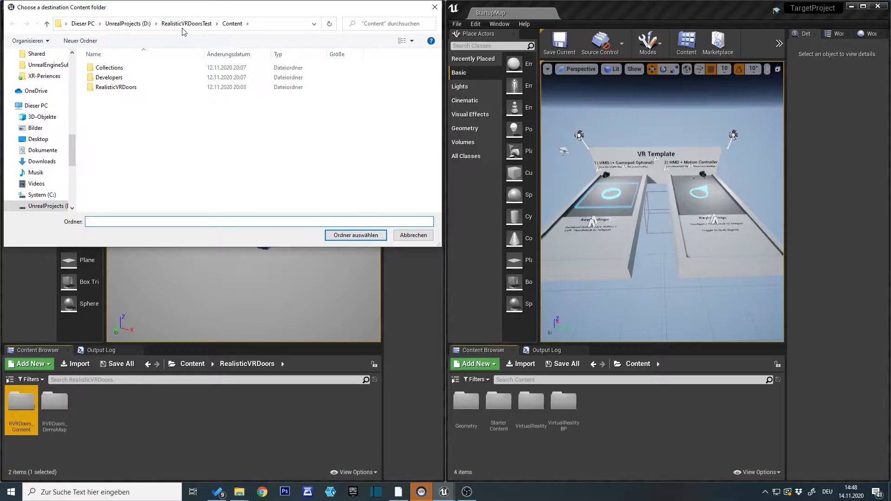
# Choose the Content folder of TargetProject on drive D: as the migration destination.
pyautogui.click(146, 25)
pyautogui.scroll(-10, 145, 184)
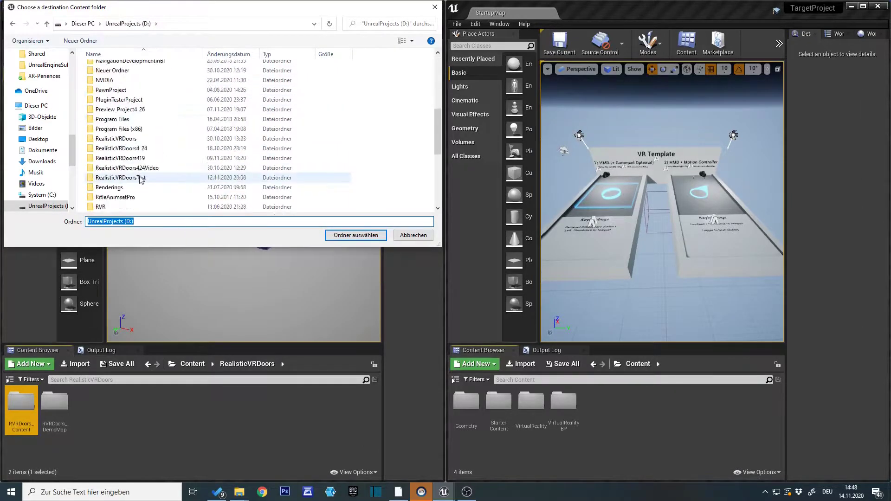
pyautogui.doubleClick(139, 158)
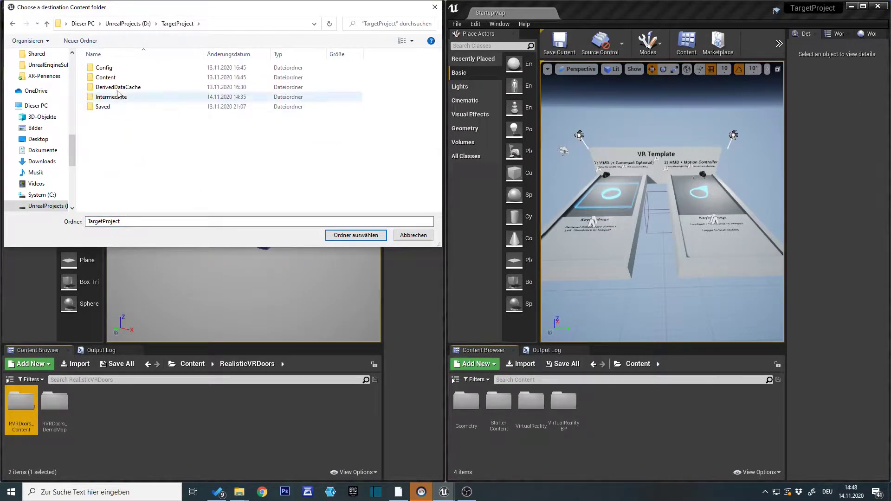
pyautogui.doubleClick(104, 78)
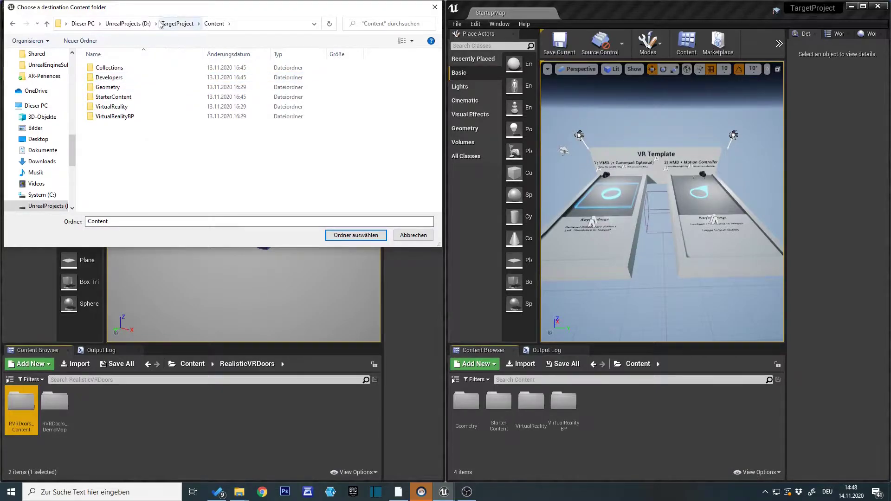
pyautogui.click(342, 239)
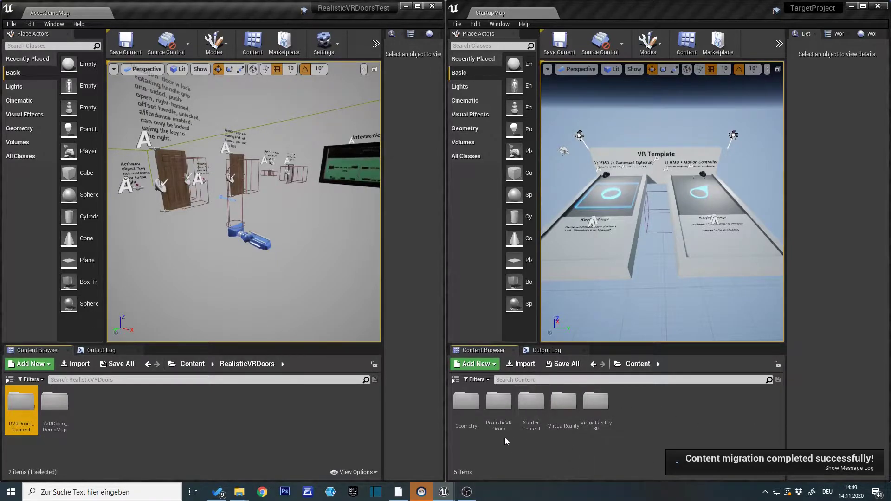
# Check the contents of the migrated RVRDoors_Content folder in TargetProject and return to the root Content folder.
pyautogui.doubleClick(492, 408)
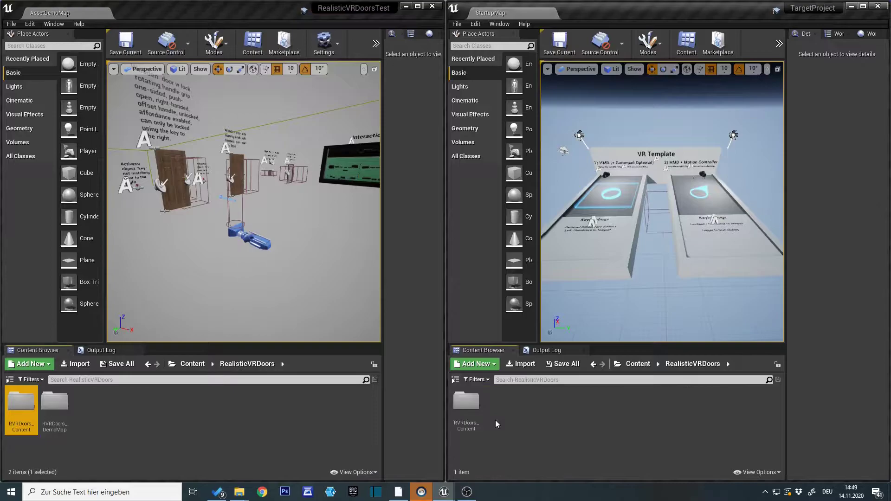
pyautogui.doubleClick(476, 419)
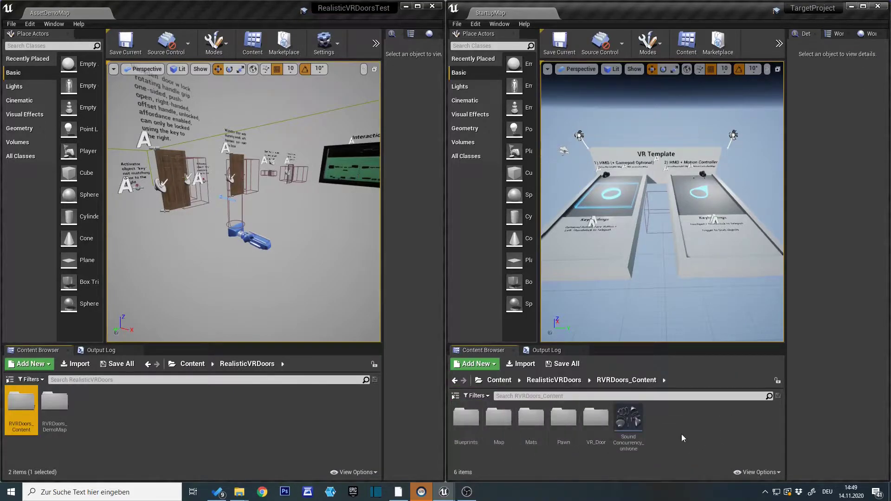
pyautogui.click(499, 380)
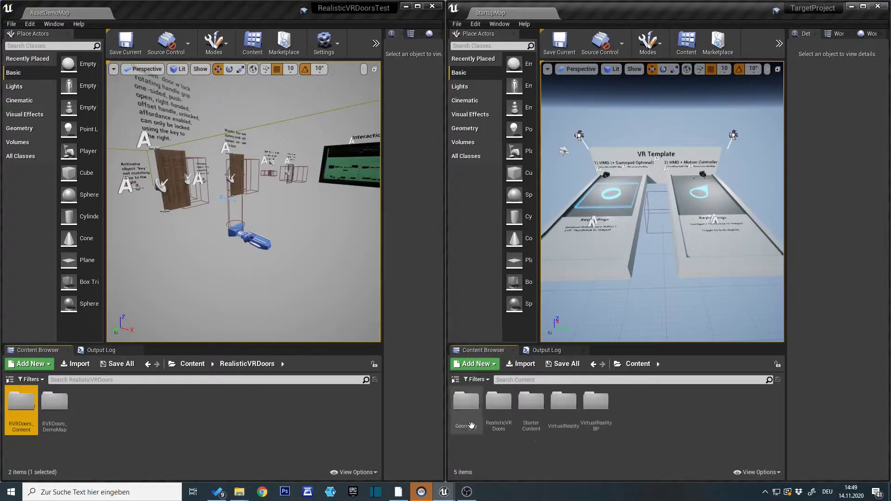
# Open the MotionControllerMap level from the VirtualRealityBP Maps folder in TargetProject.
pyautogui.doubleClick(596, 420)
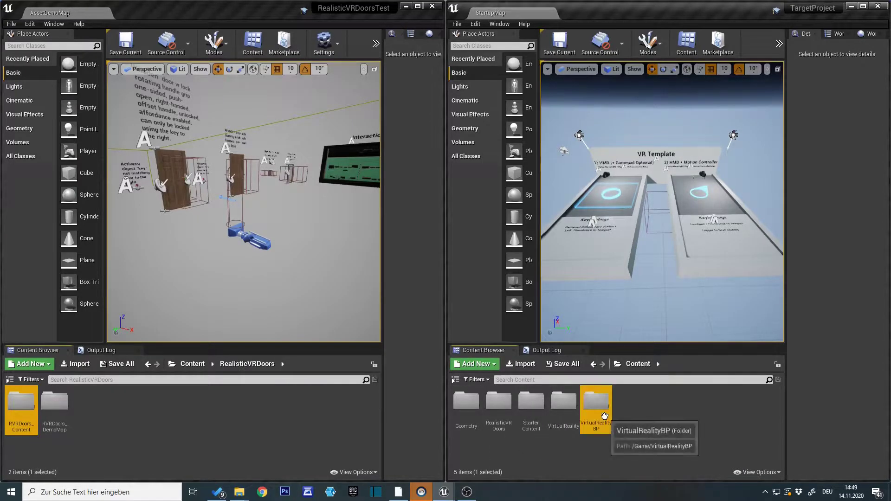
pyautogui.doubleClick(514, 420)
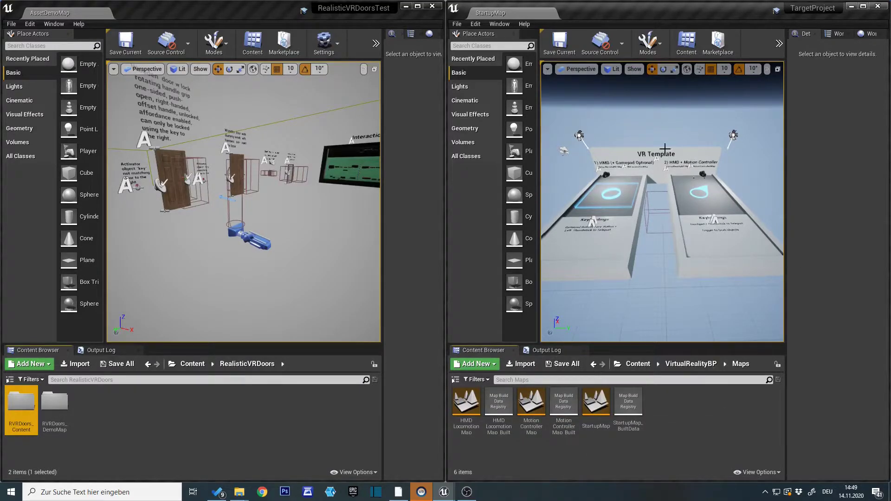
pyautogui.scroll(6, 617, 263)
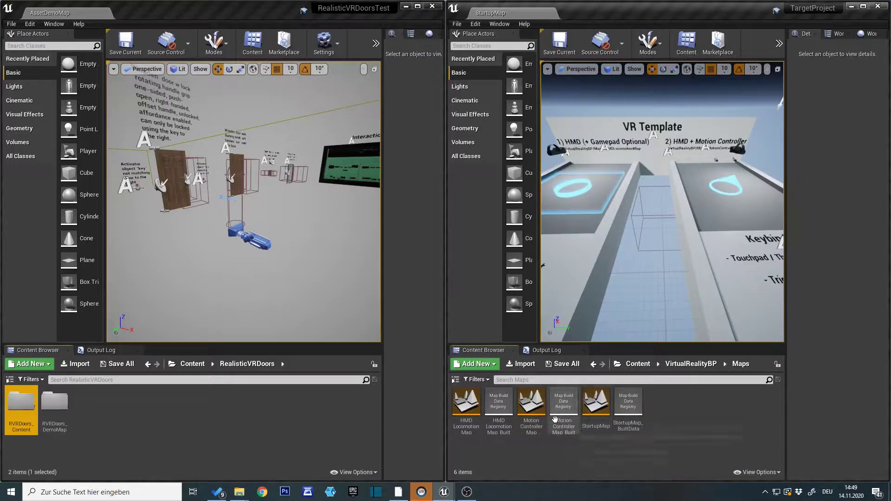
pyautogui.doubleClick(535, 413)
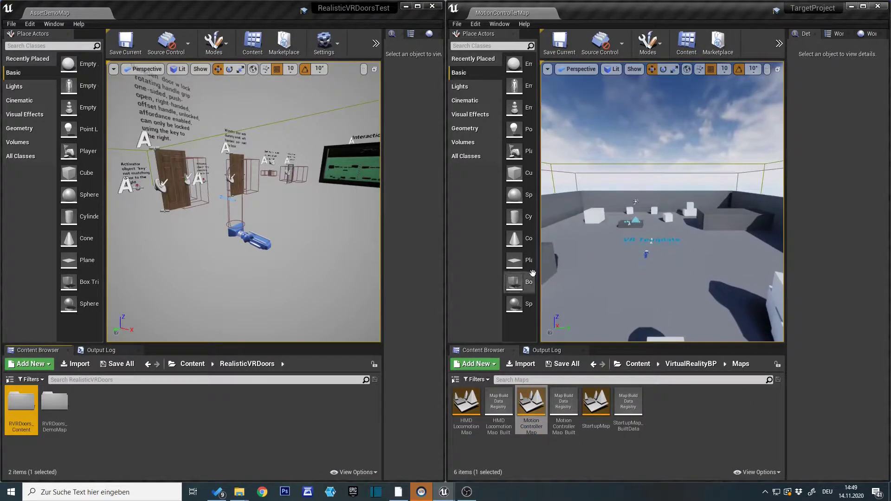
# Place a BP_RealisticVRDoor from the migrated VR_Door folder on the open floor of the MotionControllerMap level.
pyautogui.moveTo(539, 271); pyautogui.dragTo(521, 269)
pyautogui.moveTo(617, 232); pyautogui.dragTo(598, 241, button='right')
pyautogui.press('w')
pyautogui.moveTo(603, 289); pyautogui.dragTo(643, 297, button='right')
pyautogui.click(638, 365)
pyautogui.press('w')
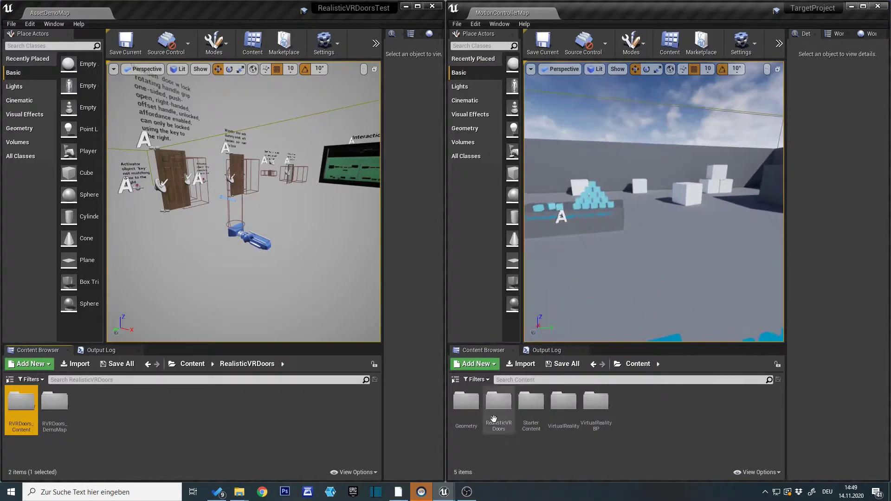
pyautogui.doubleClick(498, 402)
pyautogui.doubleClick(466, 412)
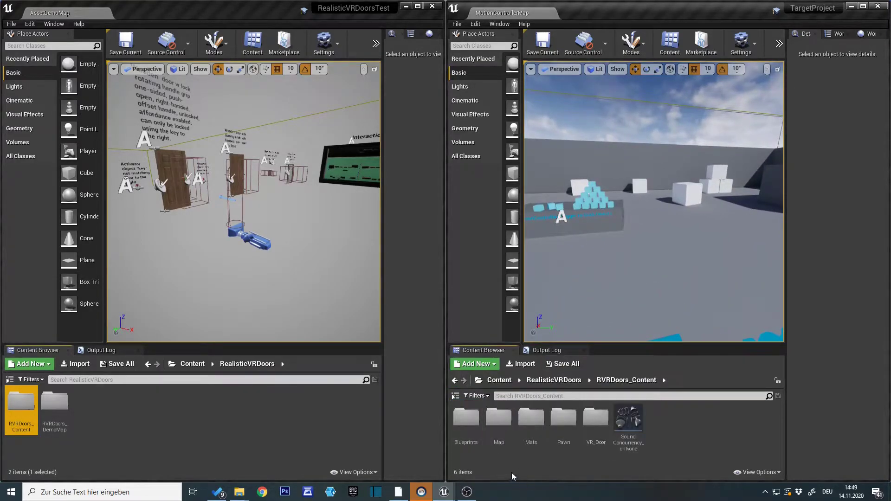
pyautogui.doubleClick(596, 416)
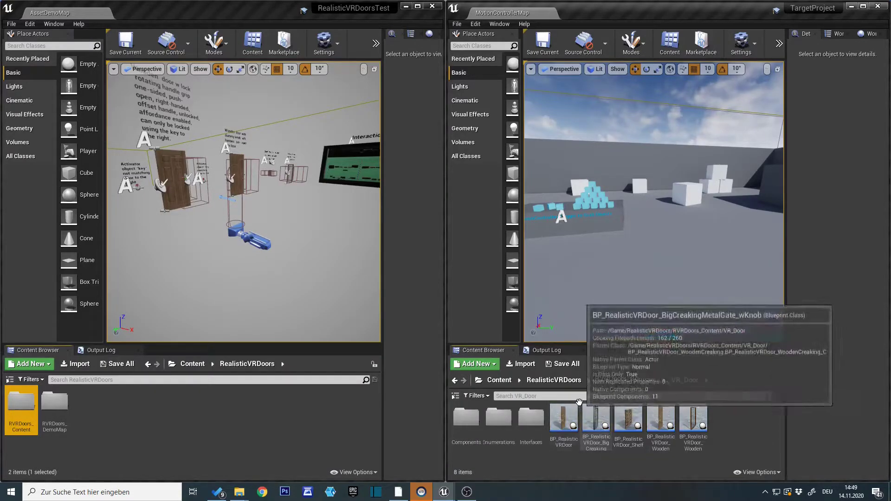
pyautogui.moveTo(561, 422); pyautogui.dragTo(664, 278)
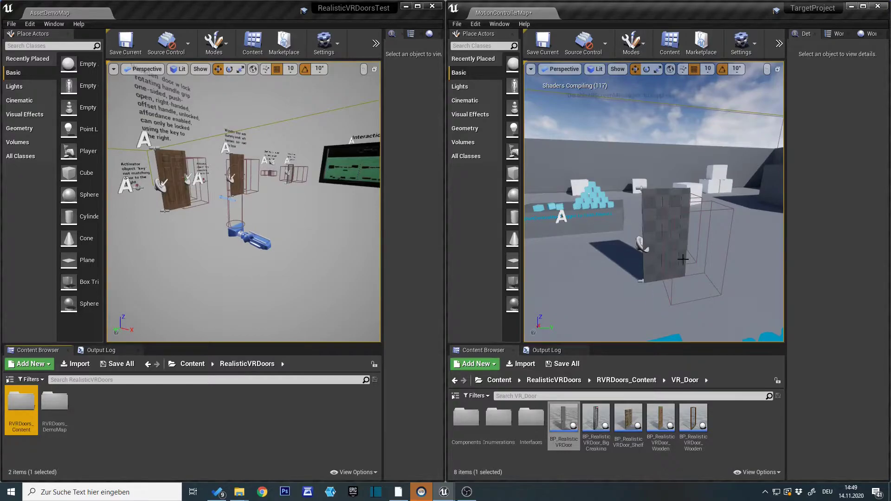
# Rotate the placed BP_RealisticVRDoor around its vertical axis.
pyautogui.click(671, 254)
pyautogui.moveTo(609, 311); pyautogui.dragTo(733, 313, button='right')
pyautogui.click(646, 69)
pyautogui.moveTo(661, 272); pyautogui.dragTo(662, 316, button='right')
pyautogui.moveTo(661, 288); pyautogui.dragTo(746, 288)
pyautogui.moveTo(555, 325); pyautogui.dragTo(473, 328, button='right')
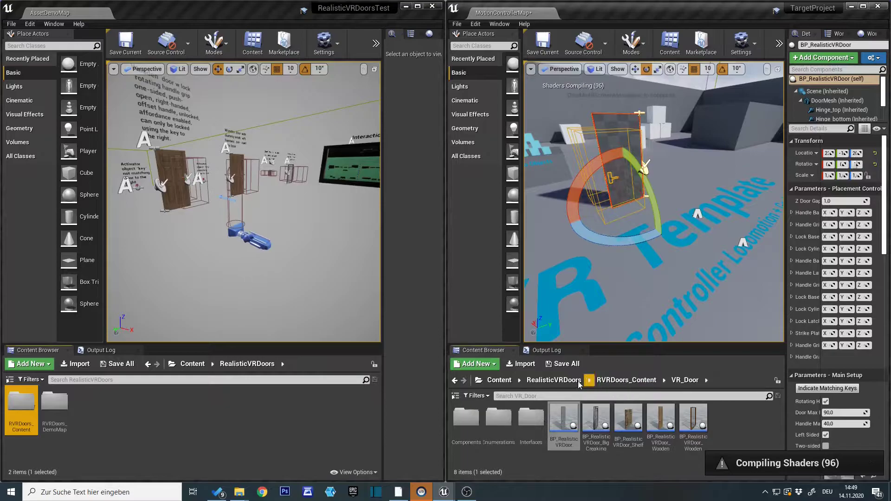
# Place BP_VR_door_2hands_character from the RVRDoors_Content Pawn folder in the level near the door.
pyautogui.click(557, 380)
pyautogui.doubleClick(466, 402)
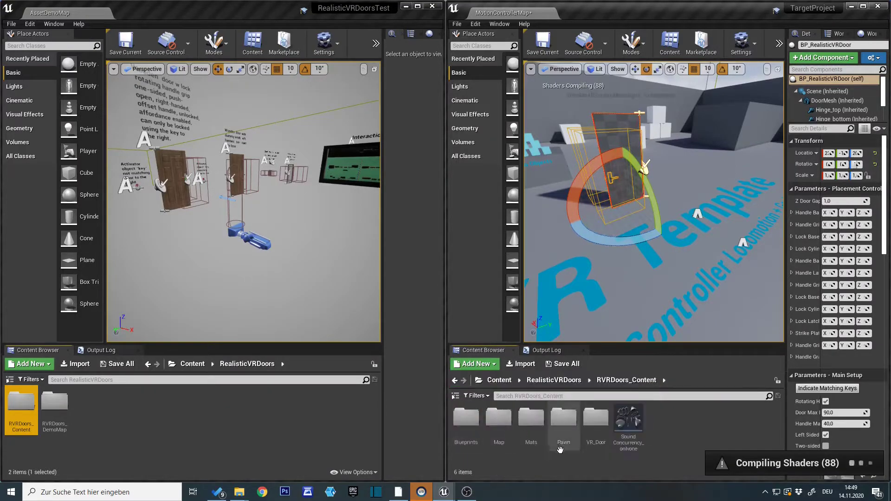
pyautogui.doubleClick(563, 417)
pyautogui.moveTo(676, 299); pyautogui.dragTo(677, 311, button='right')
pyautogui.moveTo(597, 428); pyautogui.dragTo(662, 255)
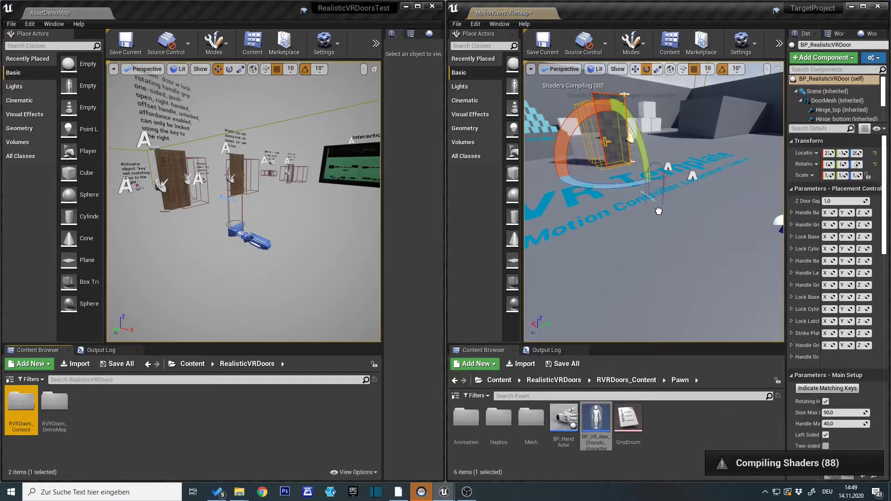
# Move the BP_VR_door_2hands_character in front of the door, to about X 130, Y -110, Z 280.
pyautogui.moveTo(659, 204); pyautogui.dragTo(659, 204)
pyautogui.press('w')
pyautogui.moveTo(607, 280); pyautogui.dragTo(618, 278, button='right')
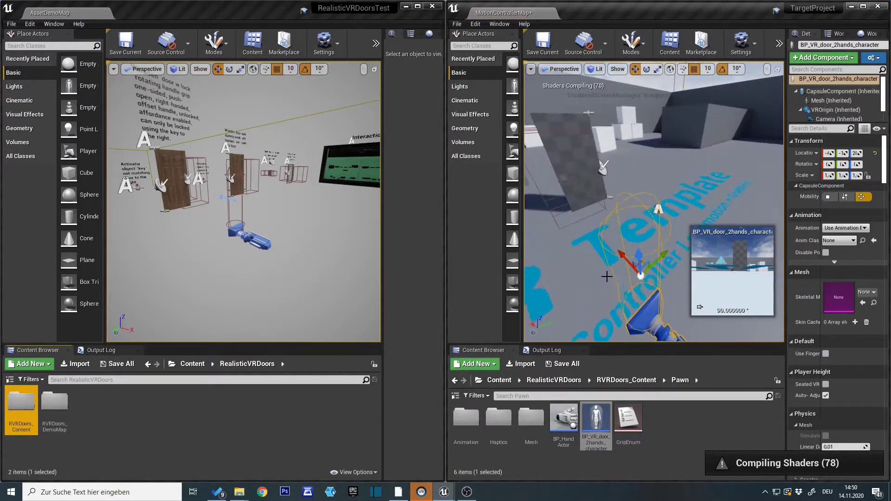
pyautogui.moveTo(619, 254); pyautogui.dragTo(581, 227)
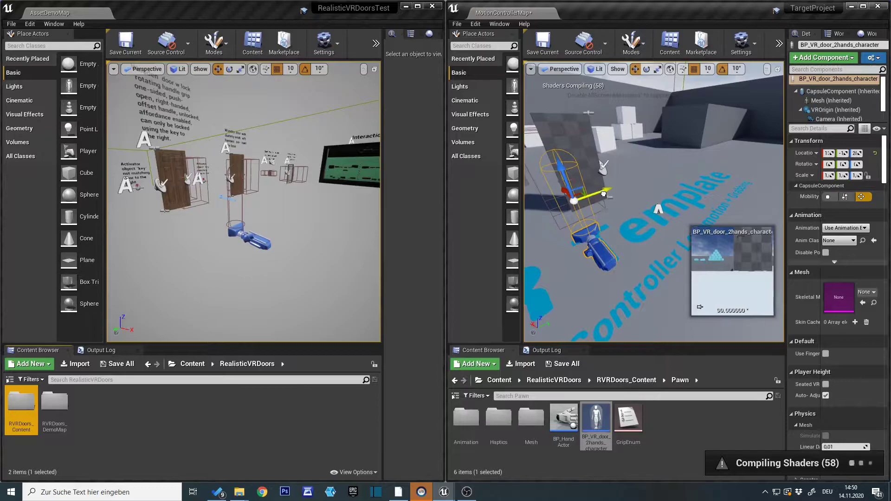
pyautogui.moveTo(604, 193); pyautogui.dragTo(627, 185)
pyautogui.moveTo(561, 288); pyautogui.dragTo(560, 288, button='right')
pyautogui.press('a')
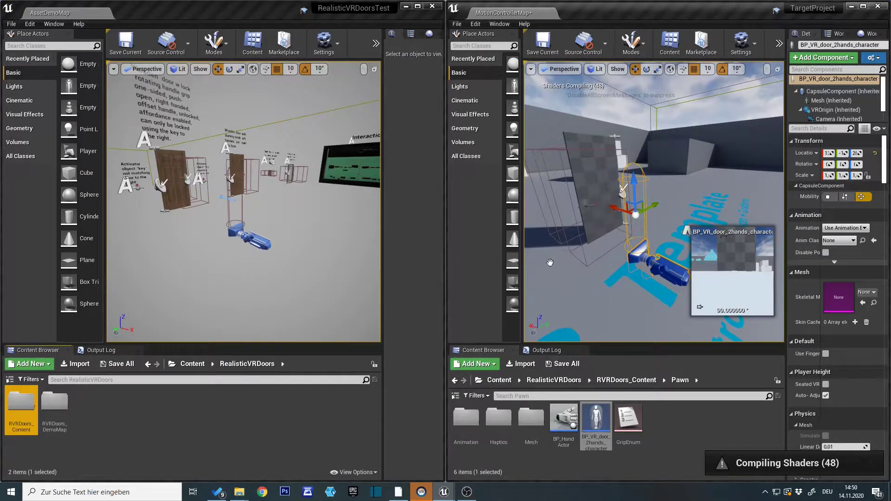
# Maximize the TargetProject editor window and play the level in VR Preview.
pyautogui.click(863, 6)
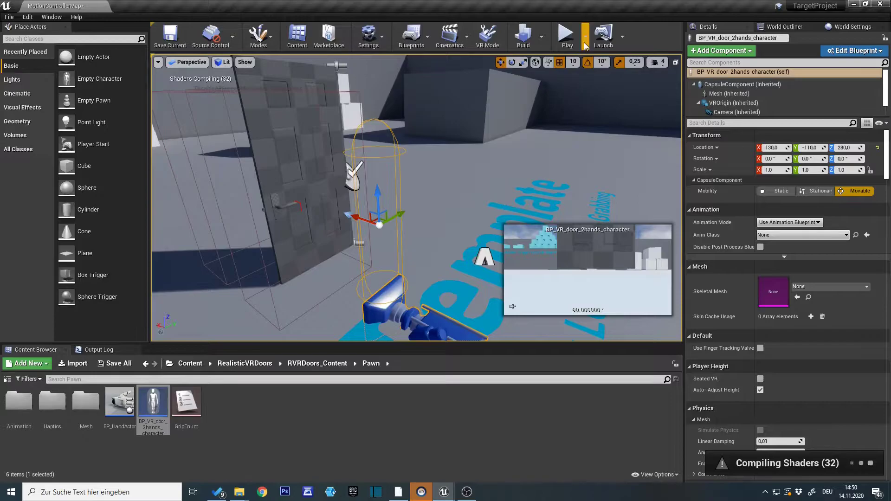
pyautogui.click(586, 45)
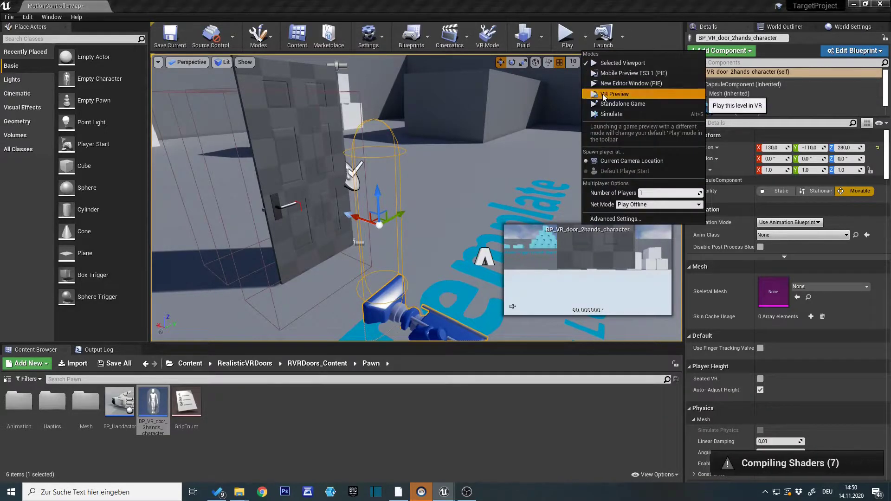
pyautogui.click(603, 94)
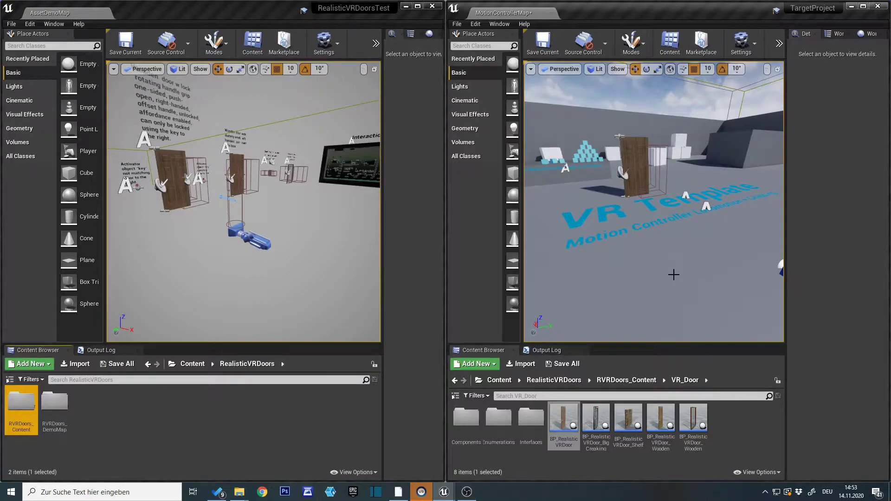
pyautogui.moveTo(674, 275); pyautogui.dragTo(682, 271, button='right')
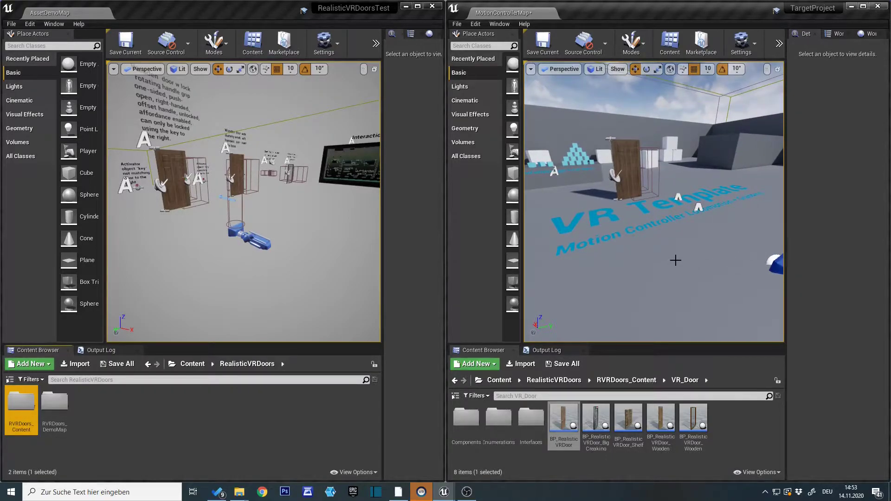
# Open the Maps & Modes project settings of the RealisticVRDoorsTest project.
pyautogui.moveTo(686, 270); pyautogui.dragTo(693, 269, button='right')
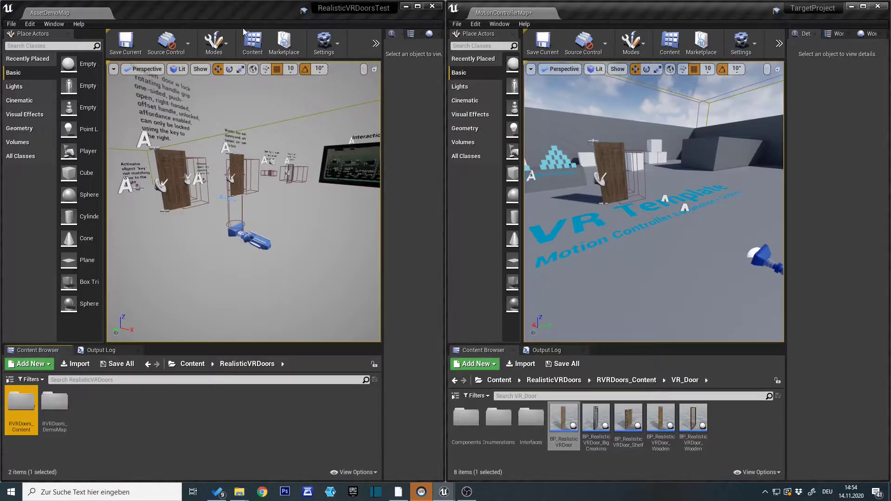
pyautogui.click(335, 43)
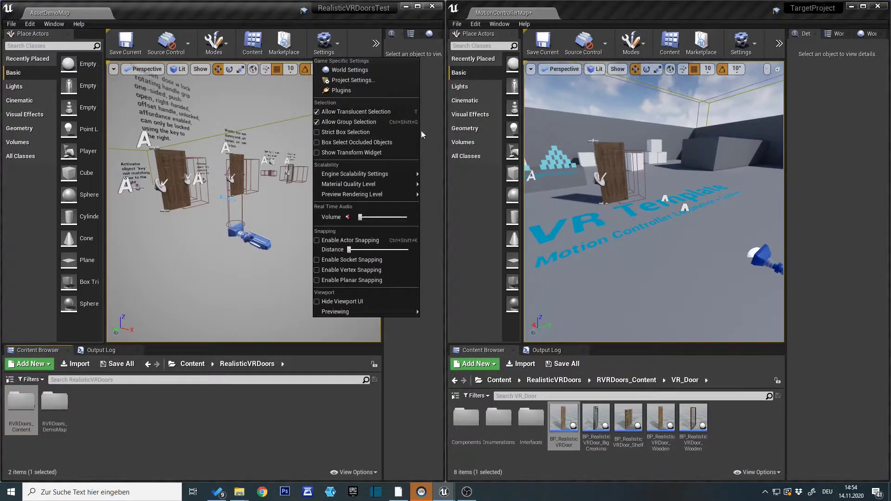
pyautogui.click(369, 81)
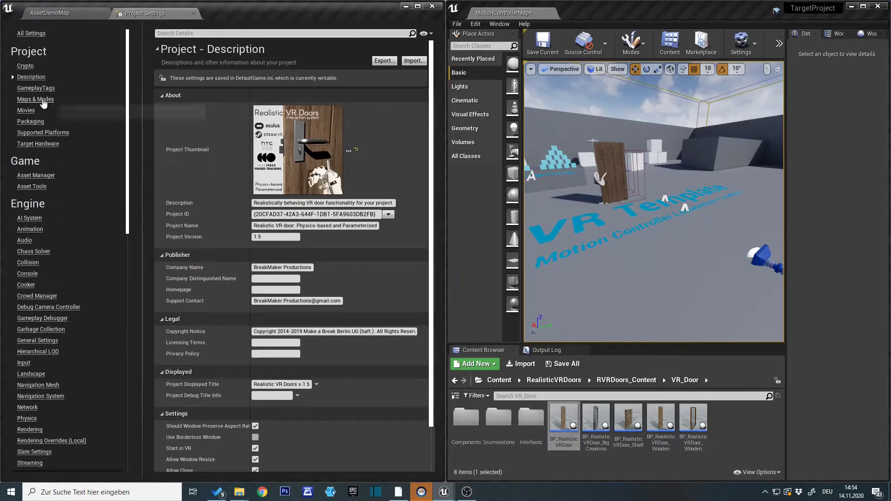
pyautogui.click(42, 101)
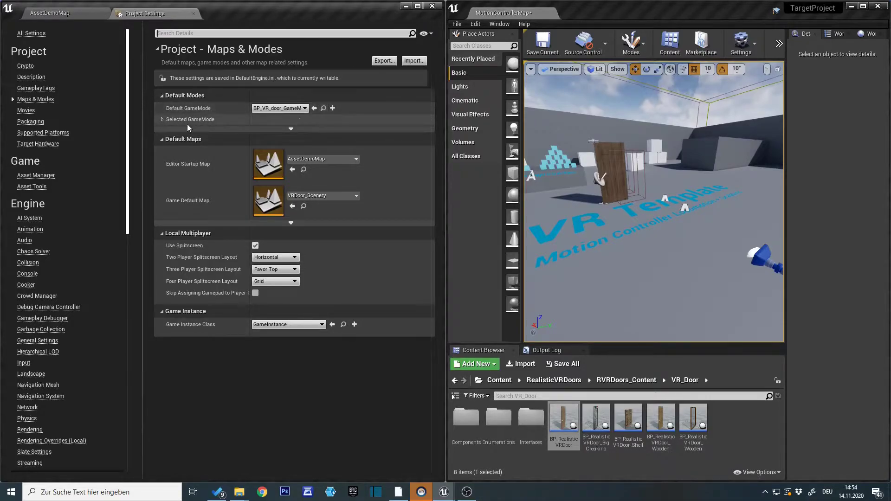
# Locate the source project's default game mode, BP_VR_door_GameMode, and open its class defaults docked in the main editor window.
pyautogui.click(324, 110)
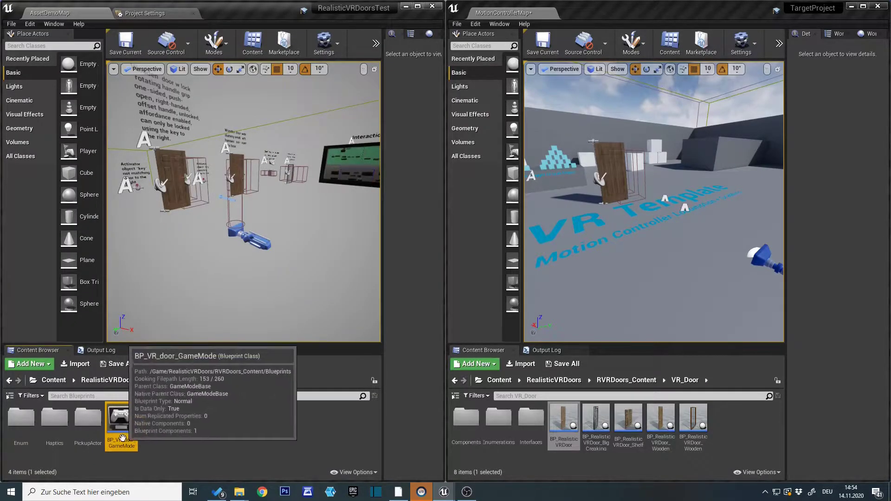
pyautogui.doubleClick(124, 432)
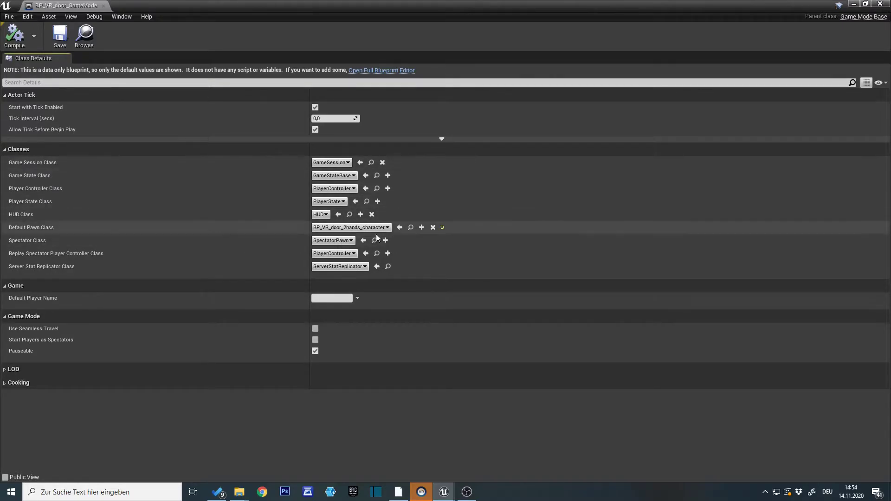
pyautogui.moveTo(113, 76); pyautogui.dragTo(179, 15)
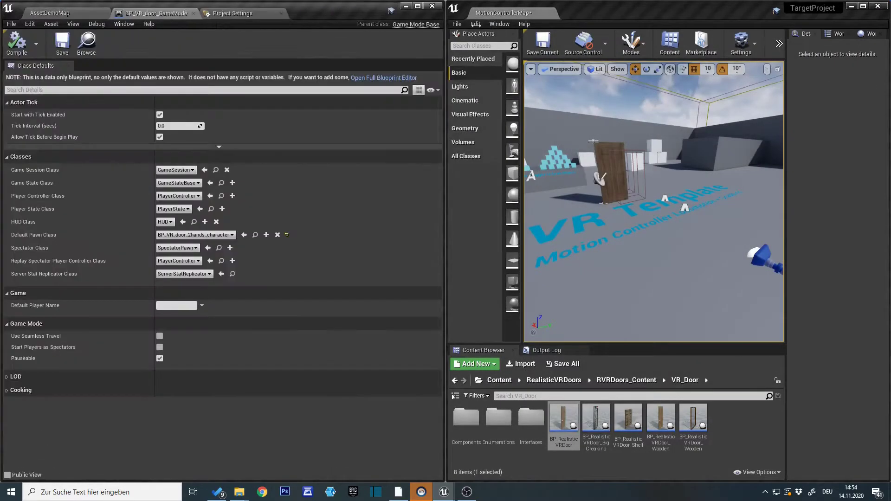
# Open the Maps & Modes project settings of TargetProject.
pyautogui.click(508, 13)
pyautogui.click(749, 44)
pyautogui.click(794, 86)
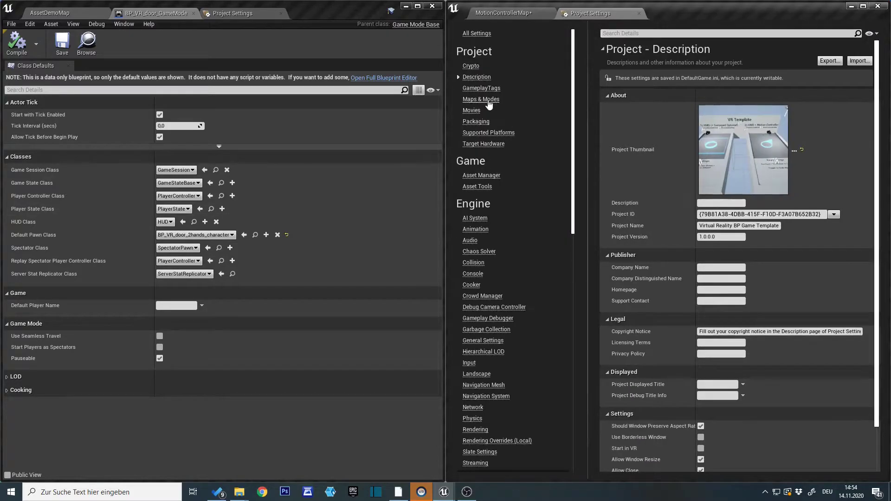
pyautogui.click(488, 101)
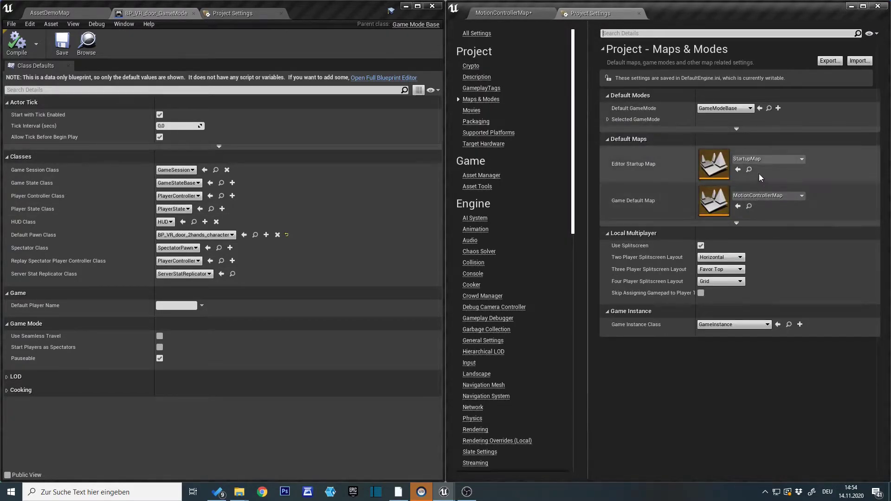
pyautogui.click(503, 13)
pyautogui.click(605, 13)
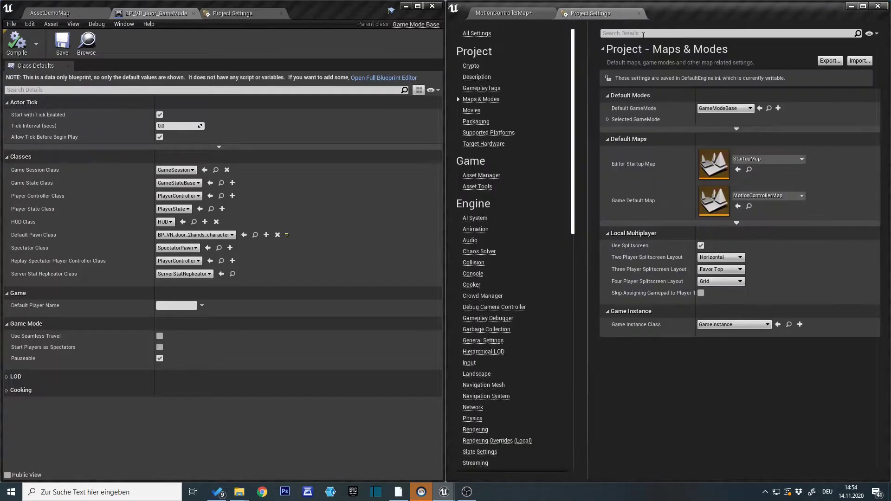
pyautogui.click(506, 13)
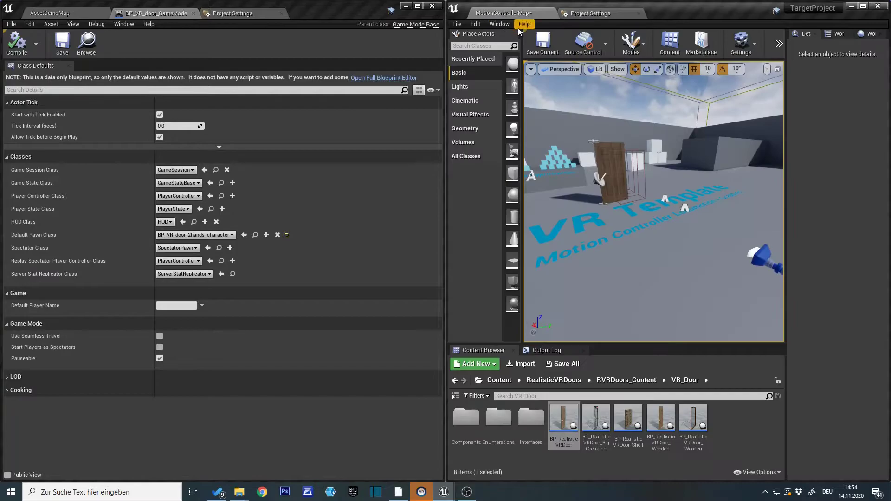
pyautogui.click(770, 473)
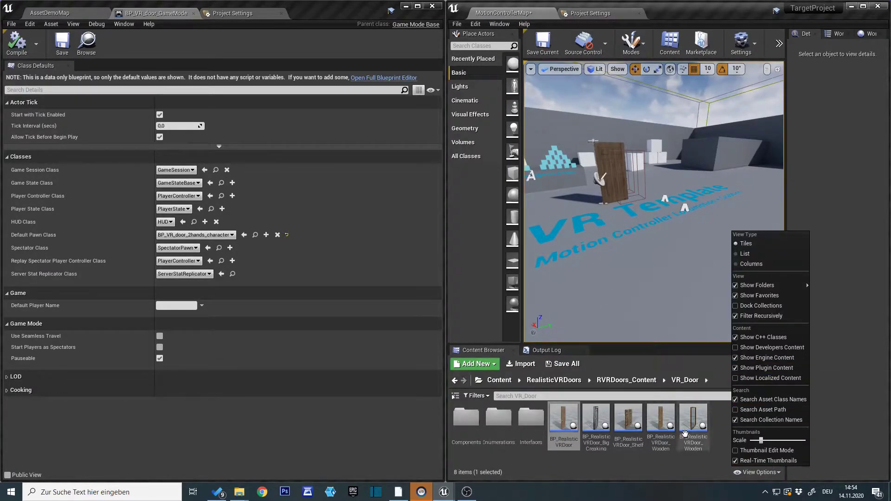
pyautogui.click(667, 471)
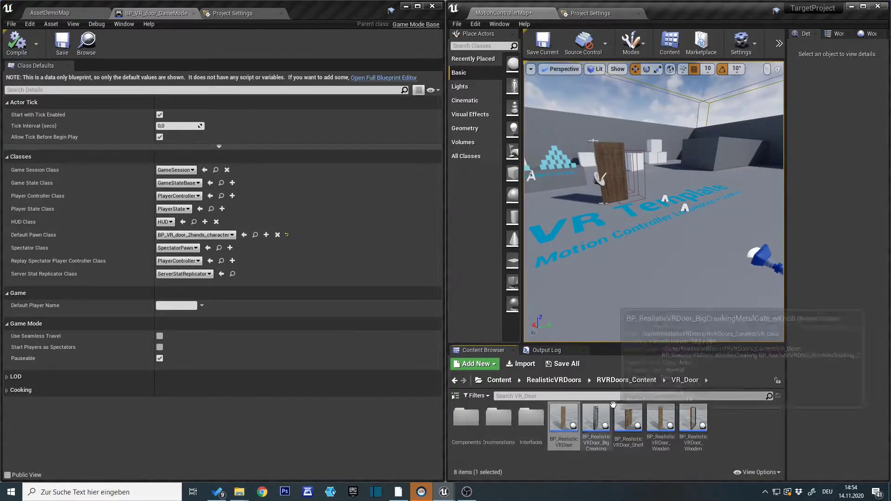
# Set TargetProject's Default GameMode to BP_VR_door_GameMode.
pyautogui.click(591, 13)
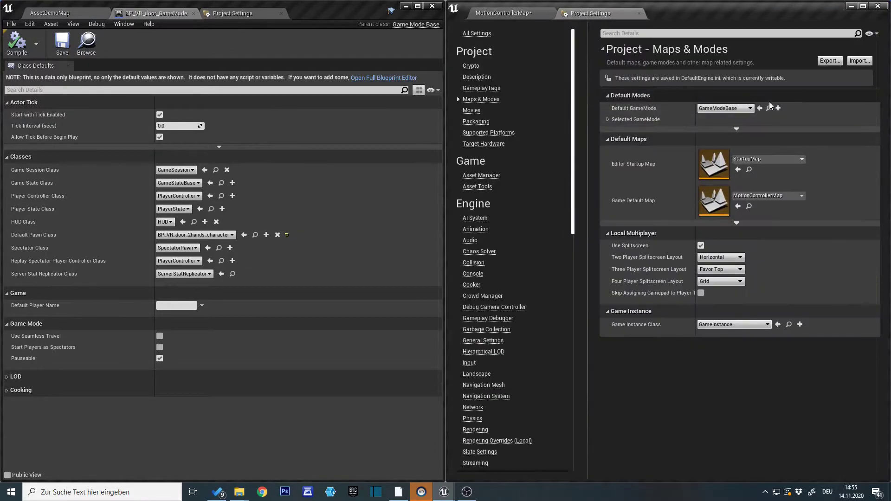
pyautogui.click(727, 108)
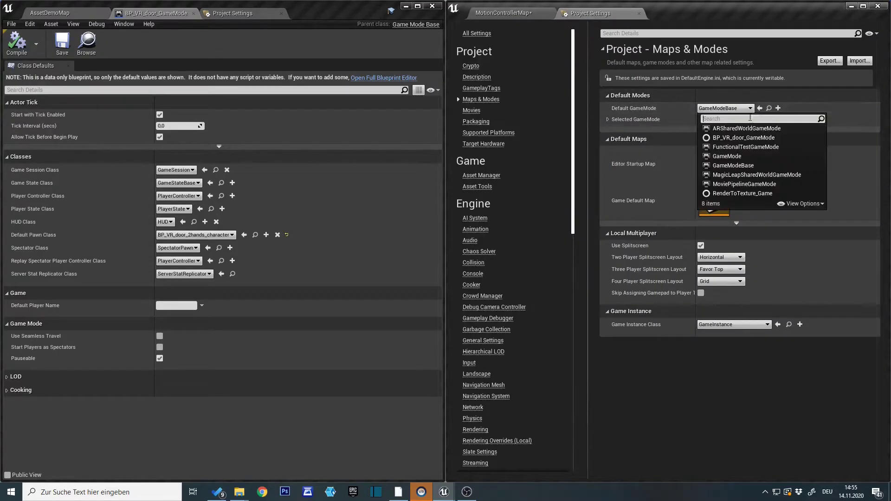
pyautogui.click(732, 138)
# Delete the VRPawn from the MotionControllerMap level.
pyautogui.click(515, 15)
pyautogui.moveTo(739, 259); pyautogui.dragTo(743, 242, button='right')
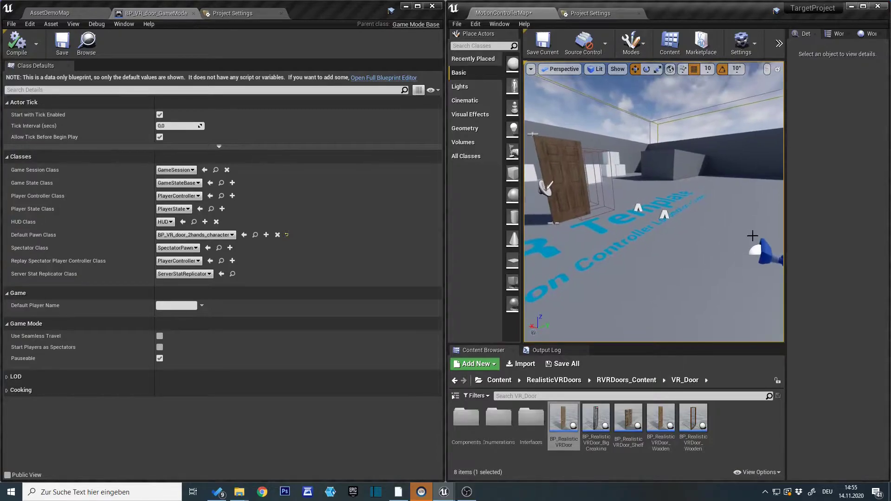
pyautogui.moveTo(793, 219); pyautogui.dragTo(823, 221)
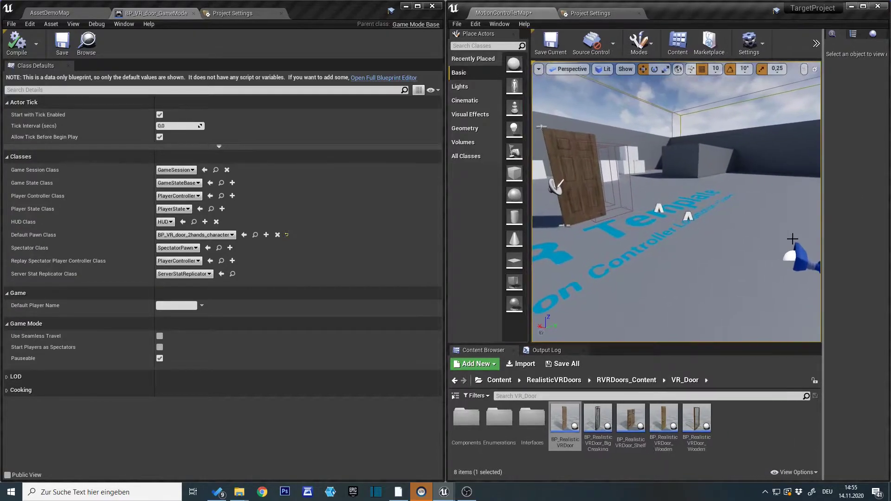
pyautogui.click(799, 255)
pyautogui.press('f')
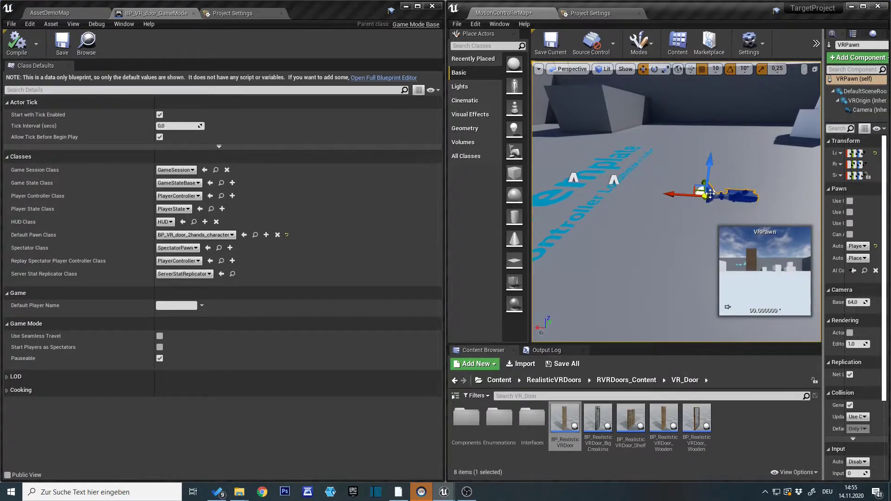
pyautogui.moveTo(679, 194); pyautogui.dragTo(634, 192)
pyautogui.moveTo(648, 242); pyautogui.dragTo(570, 260, button='right')
pyautogui.press('Delete')
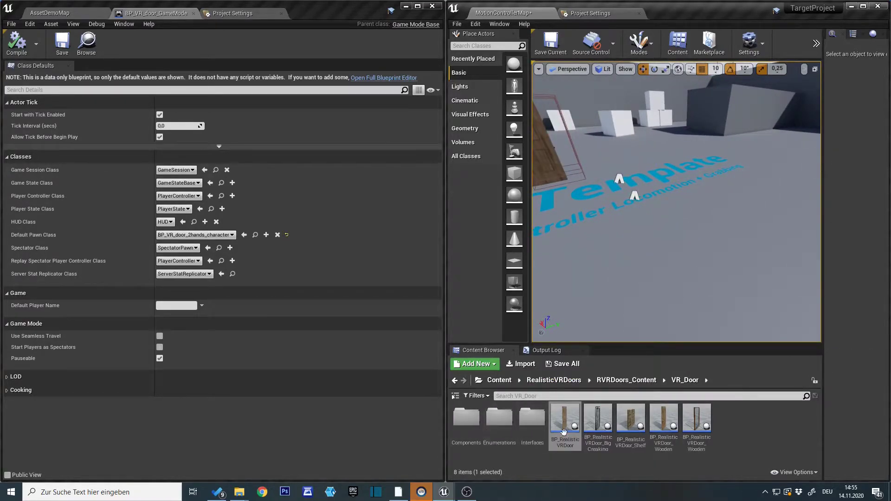
# Place BP_VR_door_2hands_character from the RVRDoors_Content Pawn folder in the level at about X -90, Y -100, Z 280.
pyautogui.click(629, 380)
pyautogui.click(650, 364)
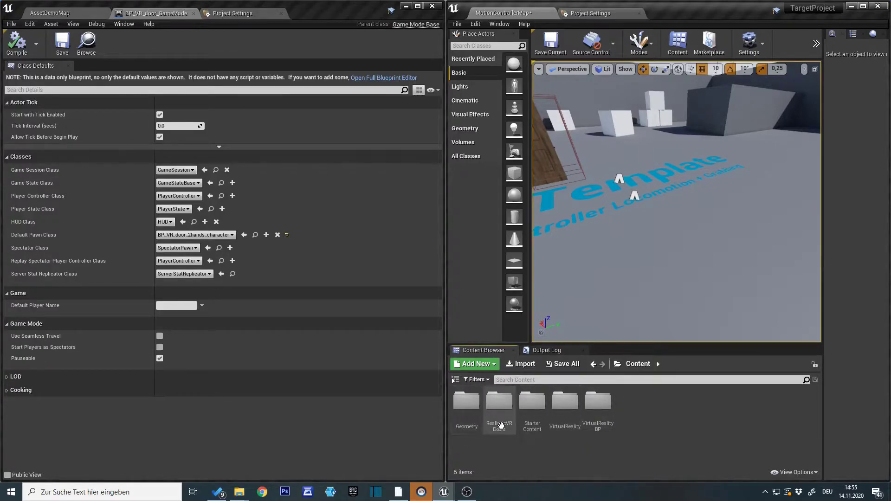
pyautogui.doubleClick(501, 403)
pyautogui.doubleClick(466, 401)
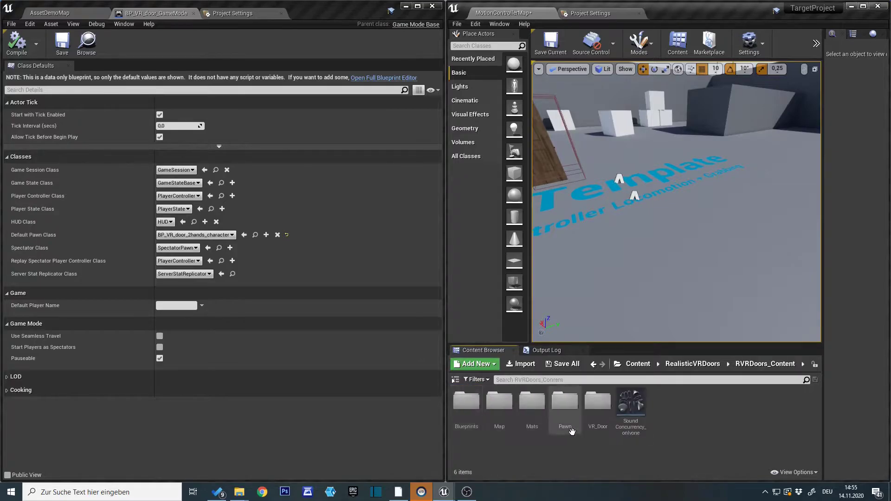
pyautogui.doubleClick(565, 408)
pyautogui.moveTo(598, 420); pyautogui.dragTo(603, 245)
pyautogui.press('f')
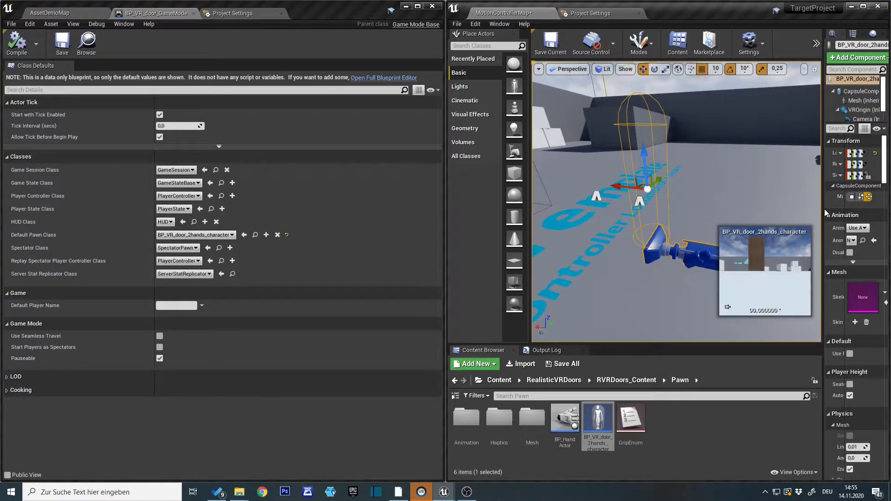
# Examine the placed character's details, the World Outliner and the level's GameMode Override in World Settings.
pyautogui.moveTo(824, 209); pyautogui.dragTo(741, 209)
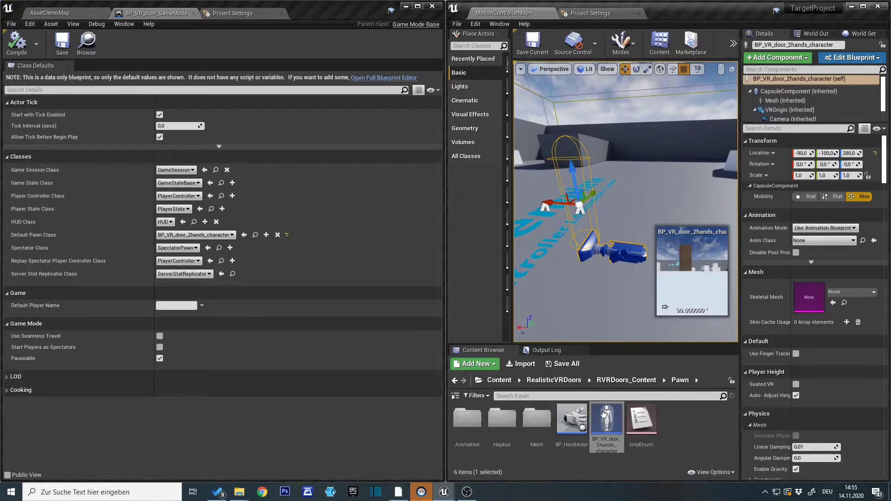
pyautogui.moveTo(557, 307); pyautogui.dragTo(597, 295, button='right')
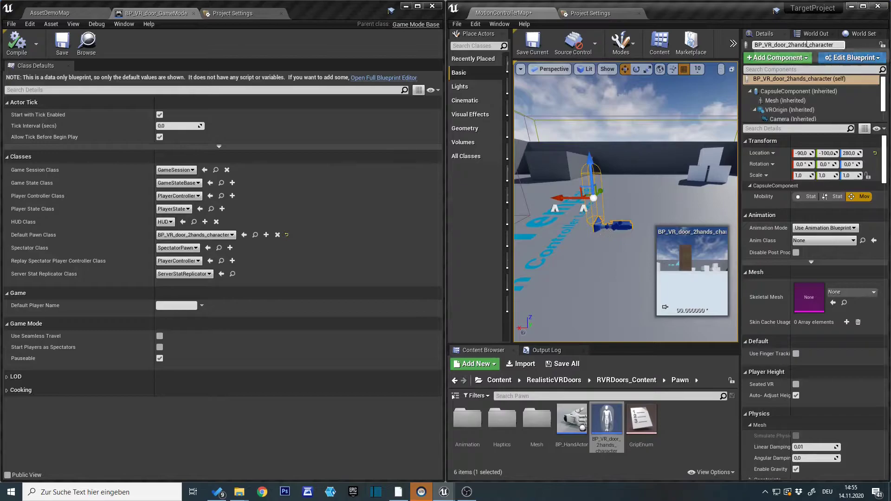
pyautogui.moveTo(683, 157); pyautogui.dragTo(654, 172, button='right')
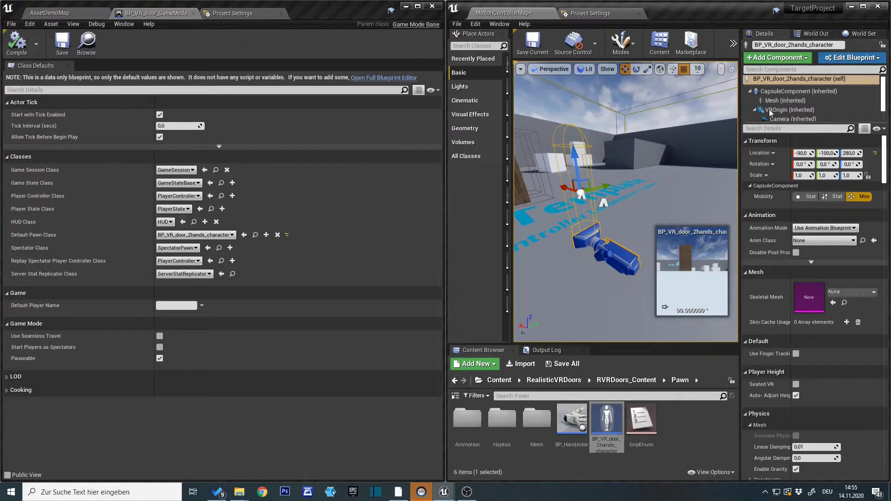
pyautogui.click(814, 34)
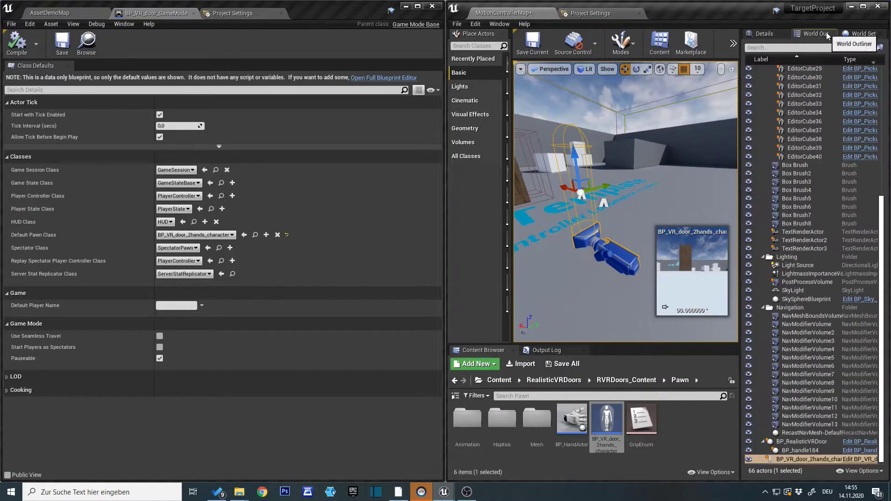
pyautogui.click(763, 35)
pyautogui.click(856, 34)
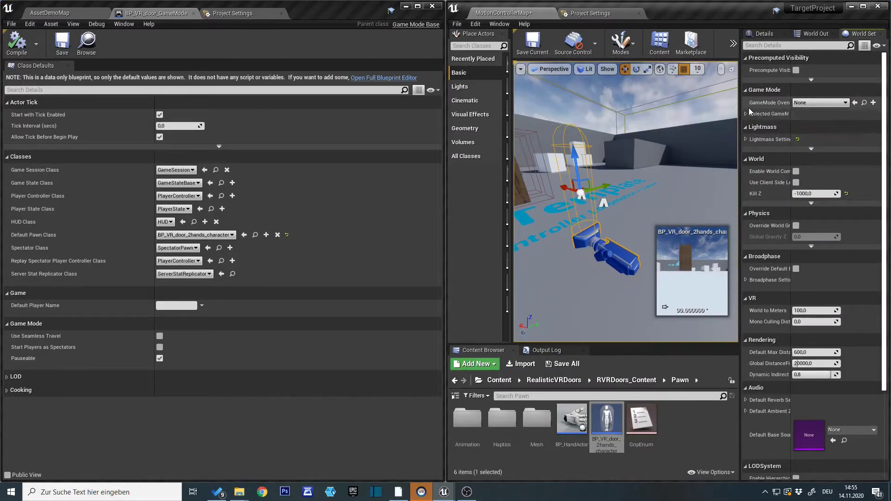
pyautogui.moveTo(740, 108); pyautogui.dragTo(696, 108)
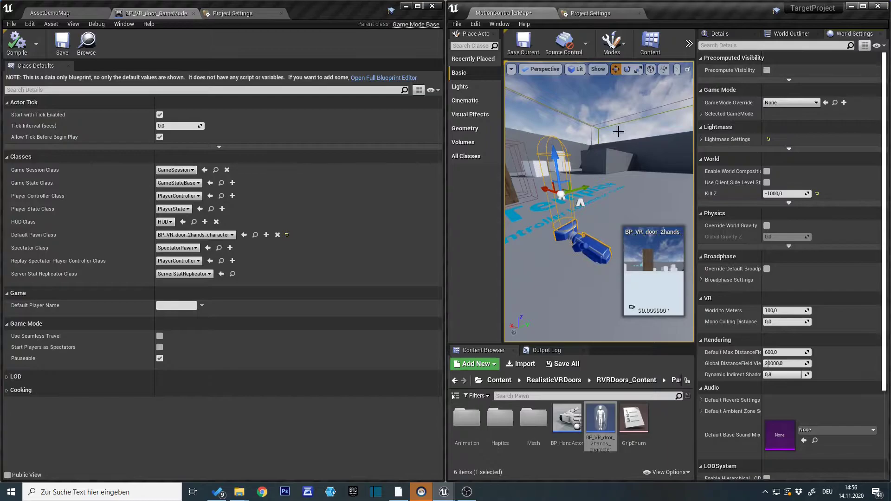
pyautogui.moveTo(696, 106); pyautogui.dragTo(712, 106)
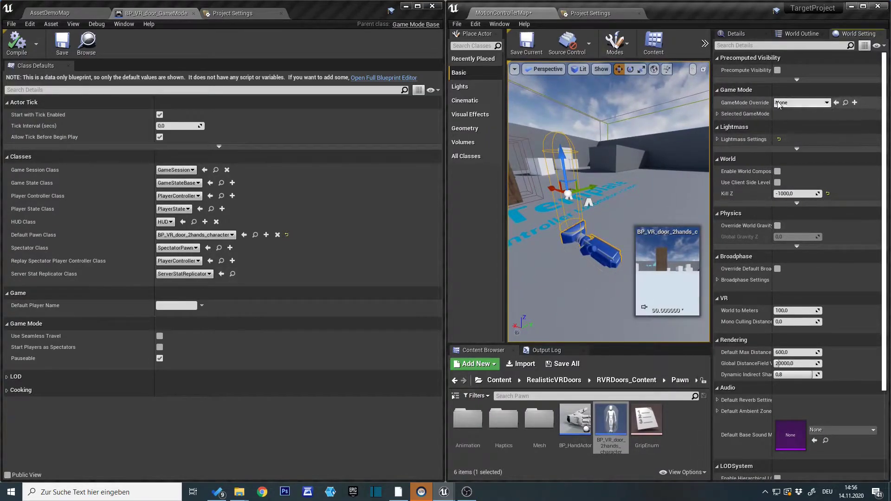
# Find the possession settings of BP_VR_door_2hands_character by filtering for "poss" and set Auto Possess Player to Player 0.
pyautogui.click(756, 34)
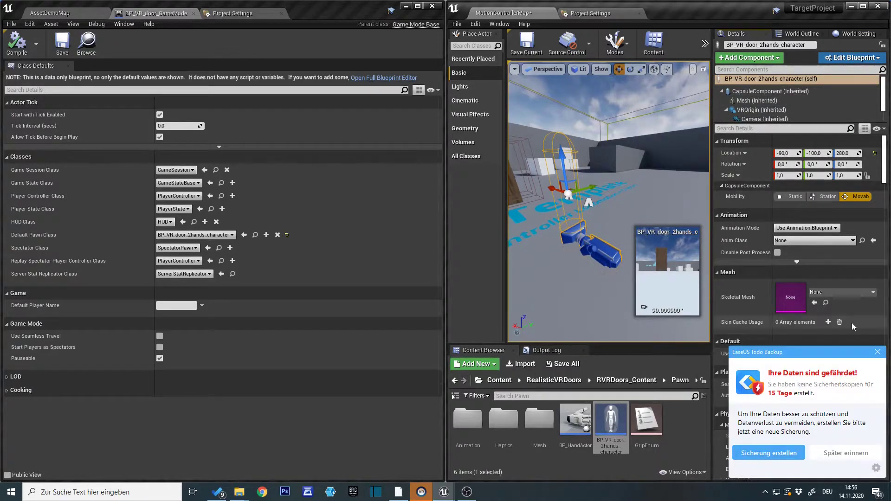
pyautogui.click(877, 352)
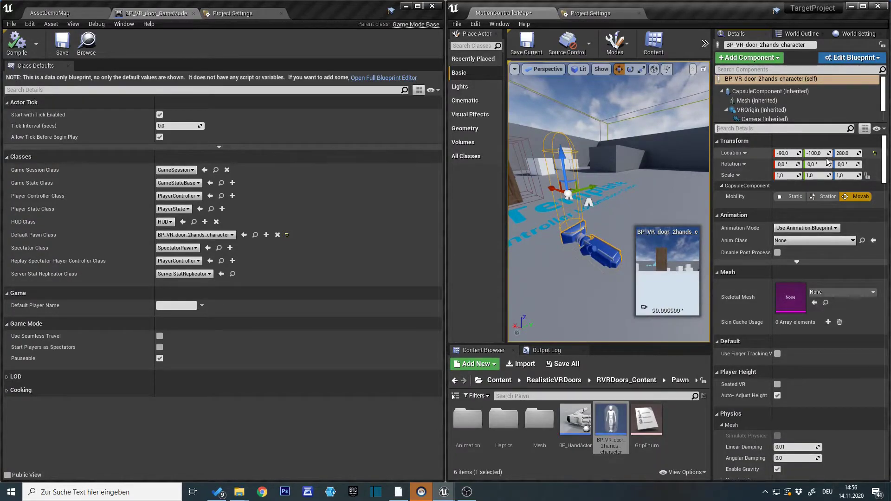
pyautogui.write('poss')
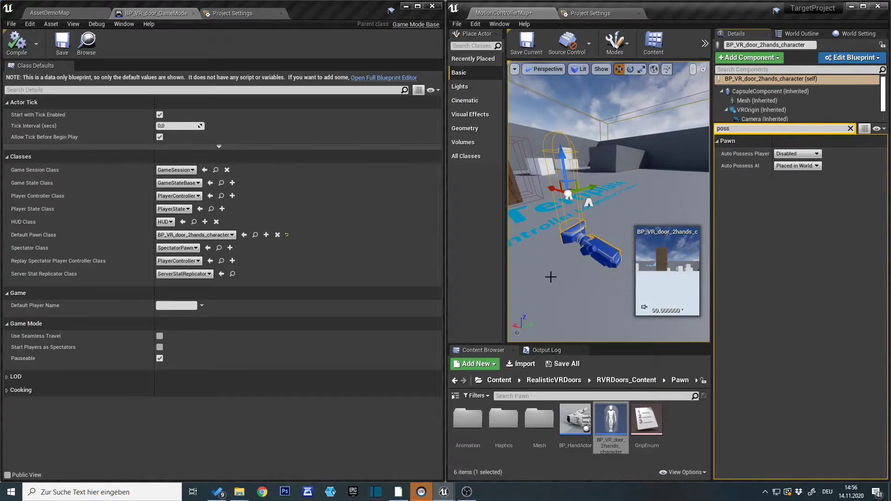
pyautogui.moveTo(587, 298); pyautogui.dragTo(587, 298, button='right')
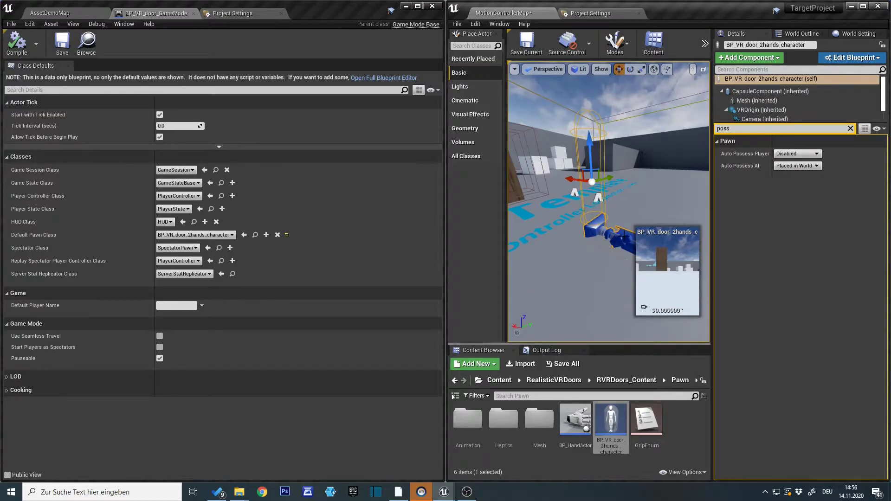
pyautogui.click(810, 154)
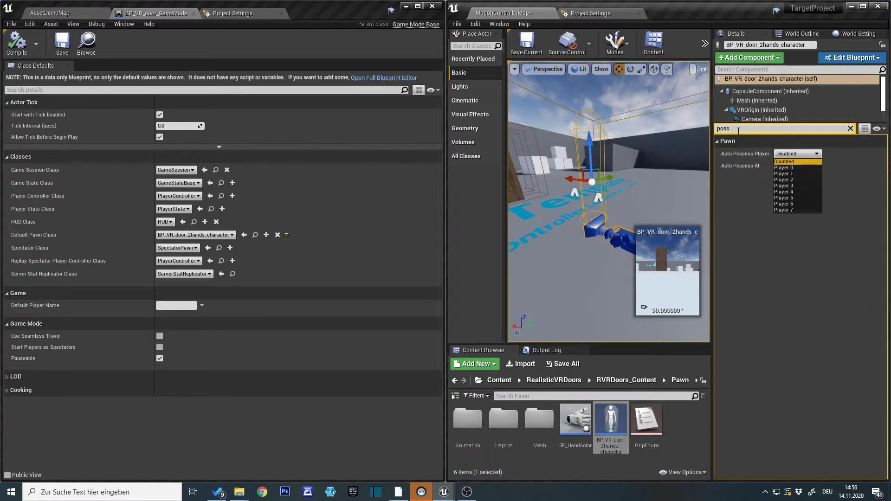
pyautogui.click(790, 167)
pyautogui.moveTo(596, 195)
pyautogui.mouseDown(button='right')
pyautogui.moveTo(603, 204)
pyautogui.moveTo(596, 195)
pyautogui.mouseUp(button='right')
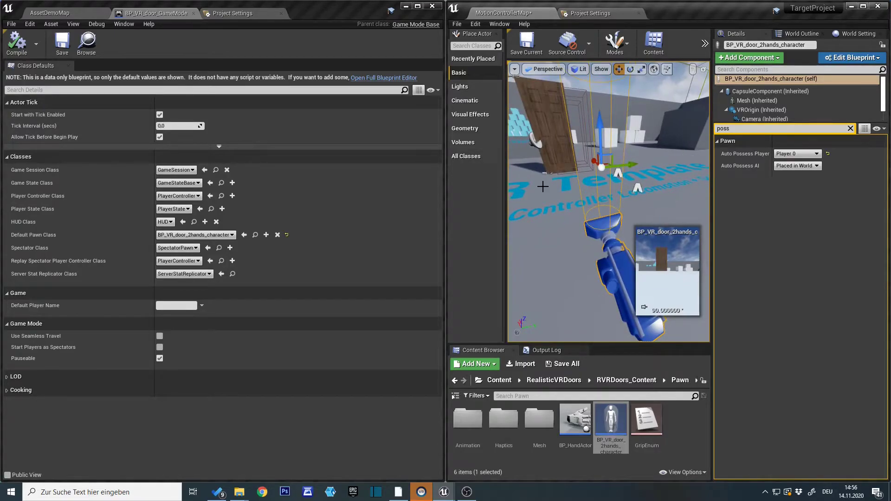
pyautogui.moveTo(602, 203); pyautogui.dragTo(648, 190, button='right')
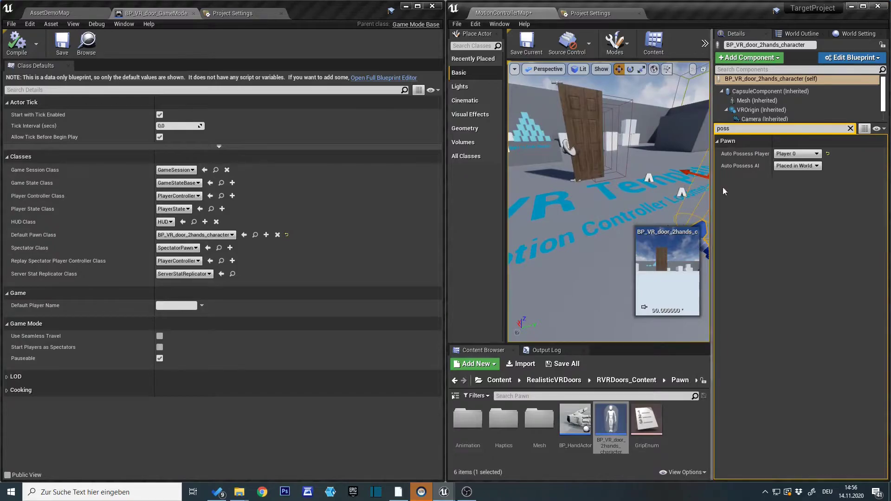
# Clear the details filter, focus on the placed character, and run a VR preview of the level before ending it.
pyautogui.click(850, 129)
pyautogui.press('f')
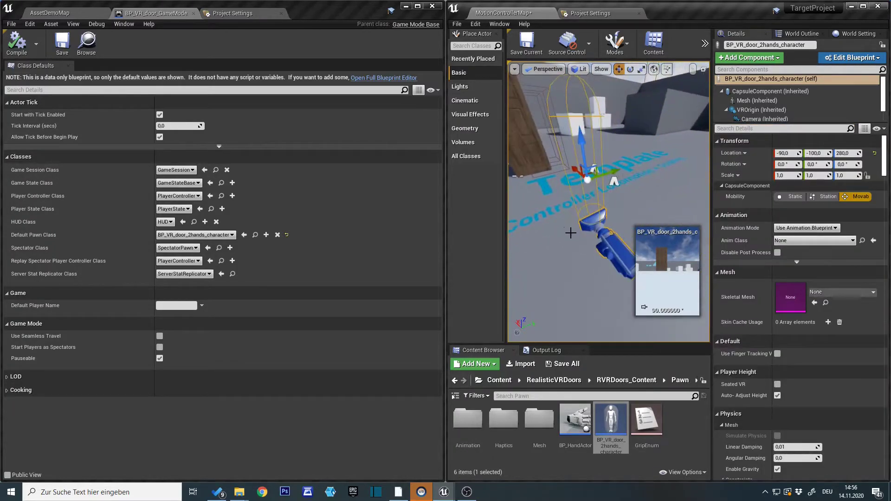
pyautogui.click(705, 43)
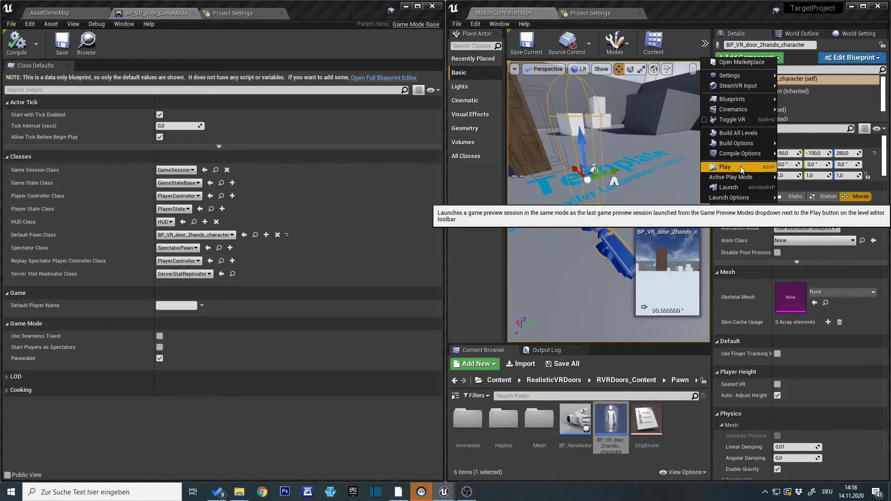
pyautogui.click(740, 166)
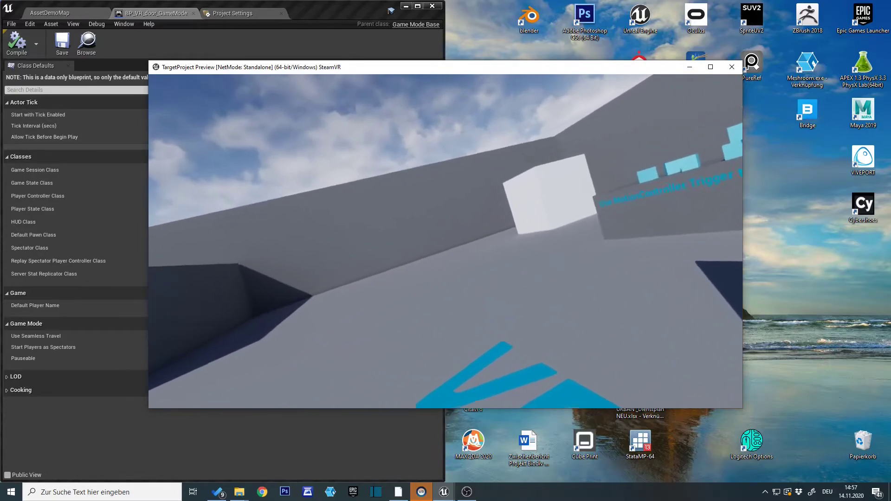
pyautogui.press('Escape')
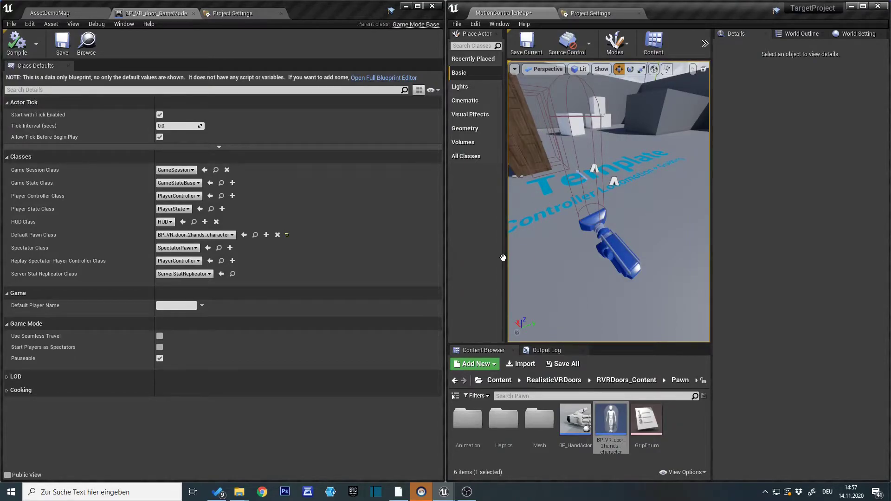
# Widen the TargetProject window and examine the action and axis mappings in its Engine Input project settings.
pyautogui.moveTo(445, 153); pyautogui.dragTo(371, 153)
pyautogui.click(512, 14)
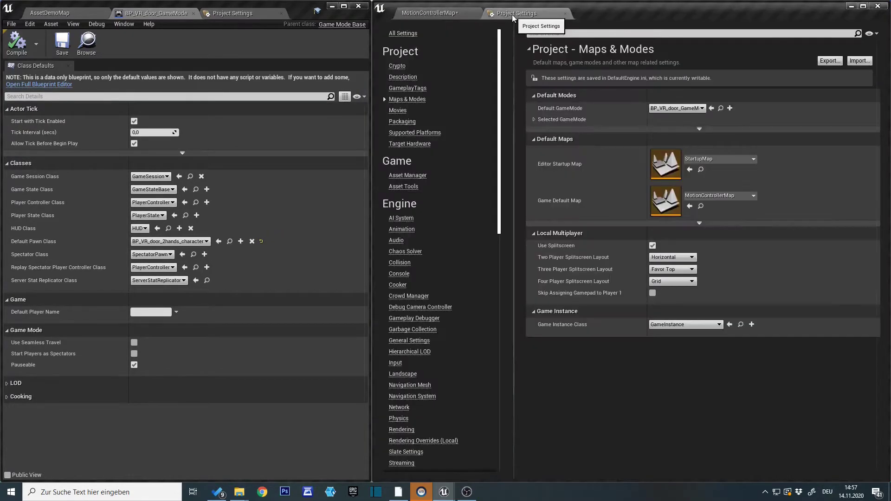
pyautogui.click(395, 363)
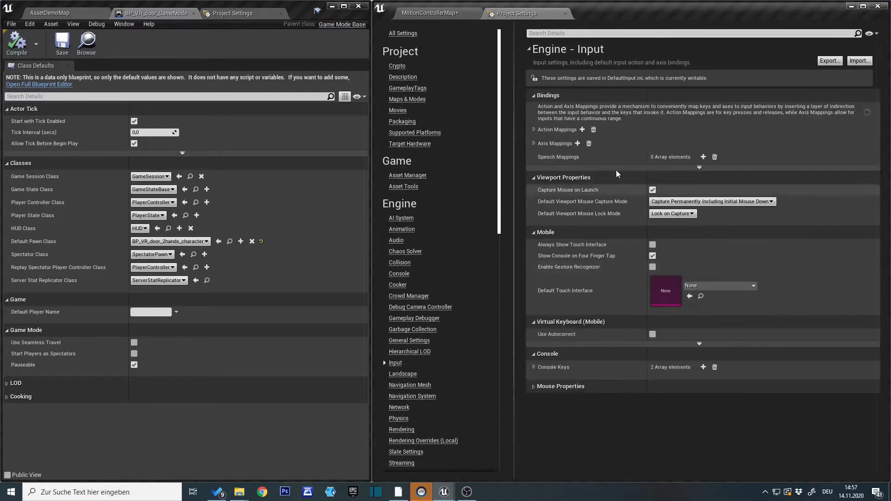
pyautogui.click(534, 130)
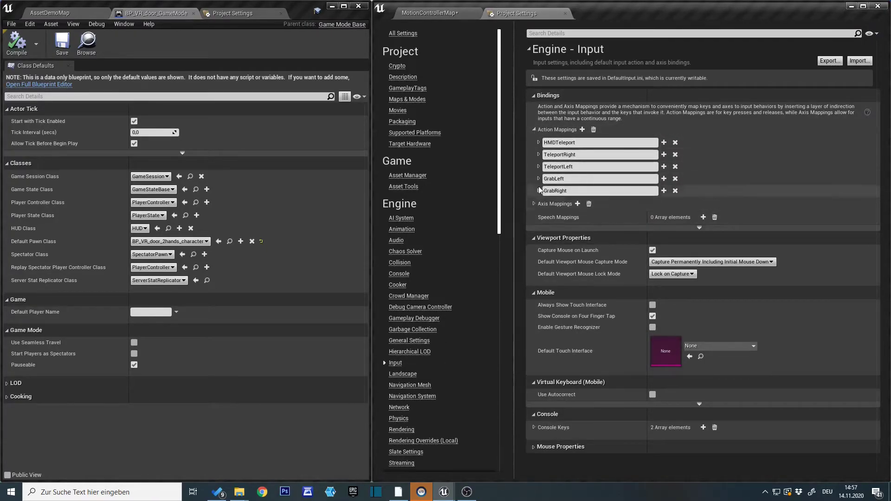
pyautogui.click(534, 203)
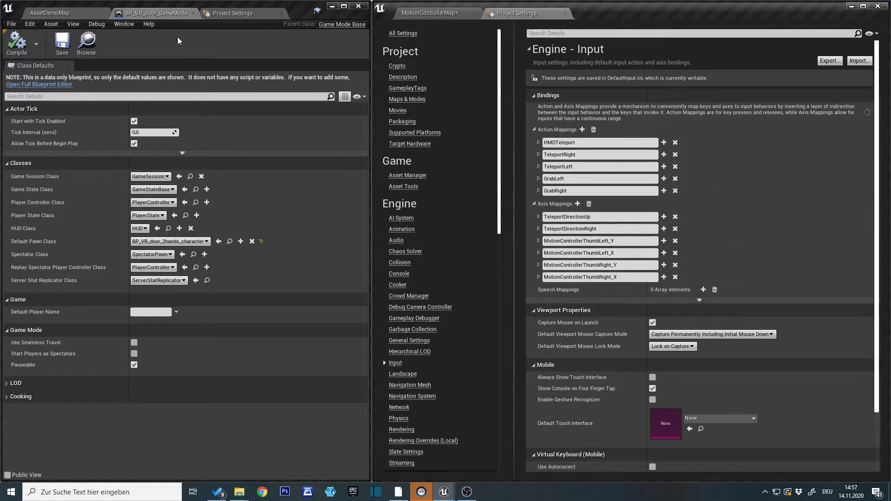
# Examine the action and axis mappings in the source RealisticVRDoorsTest project's Engine Input settings.
pyautogui.click(234, 13)
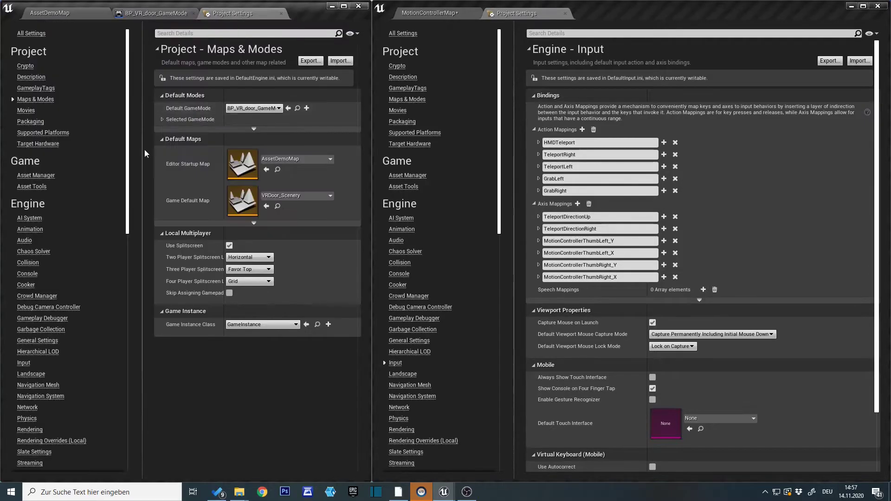
pyautogui.click(32, 361)
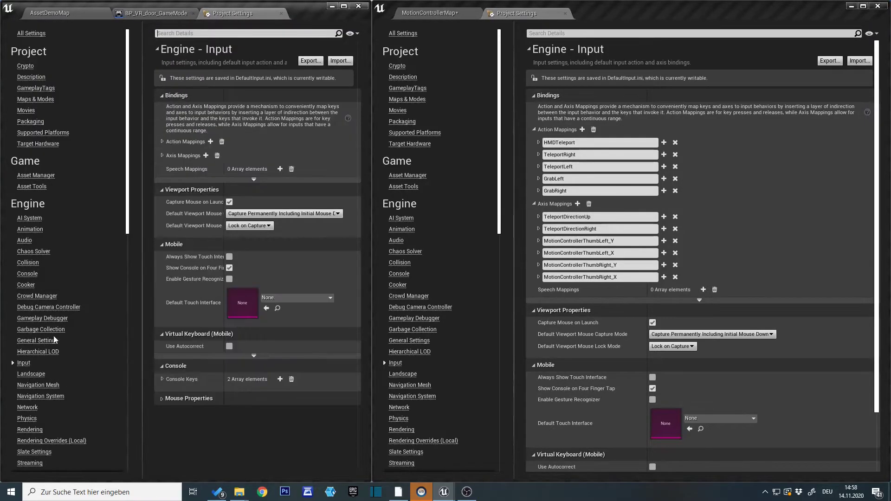
pyautogui.click(162, 141)
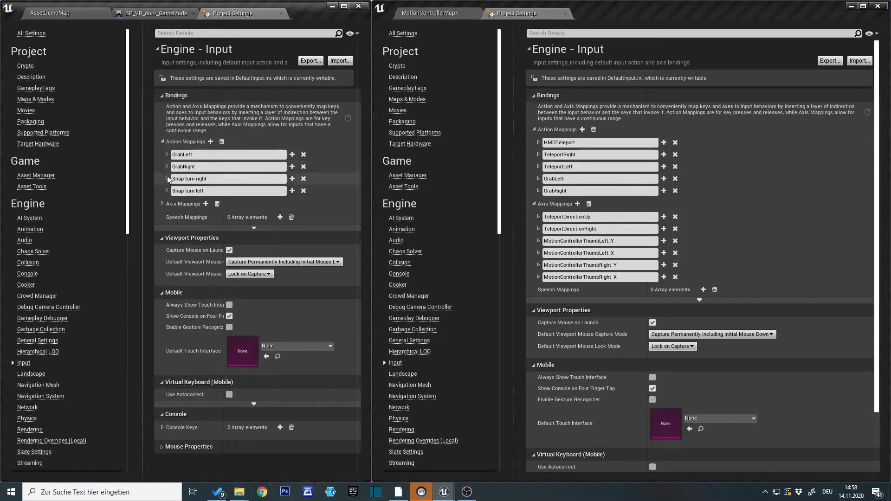
pyautogui.click(162, 204)
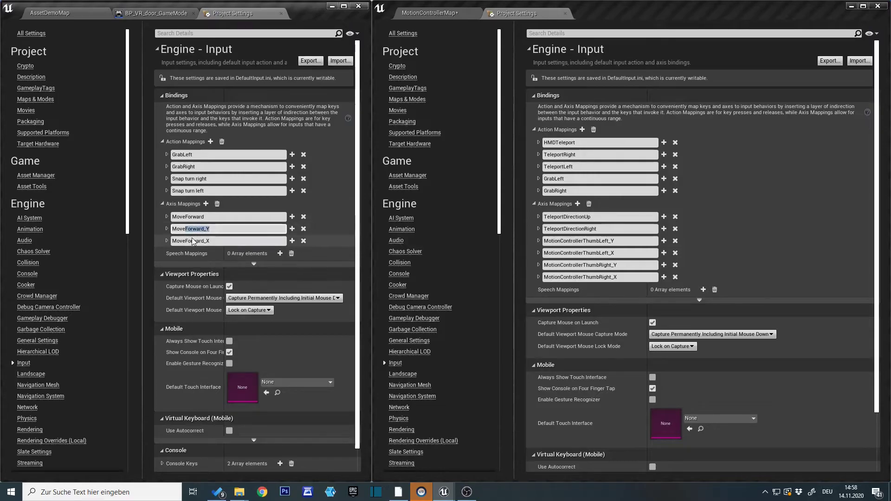
pyautogui.click(191, 230)
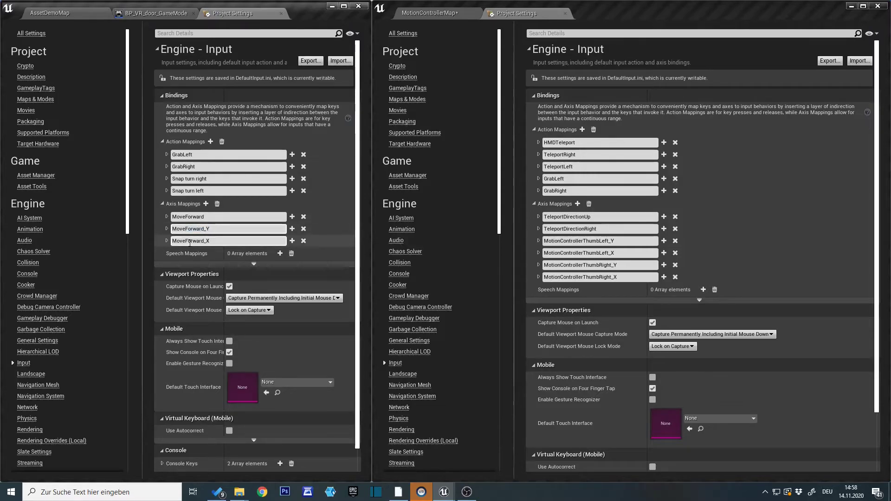
pyautogui.click(216, 228)
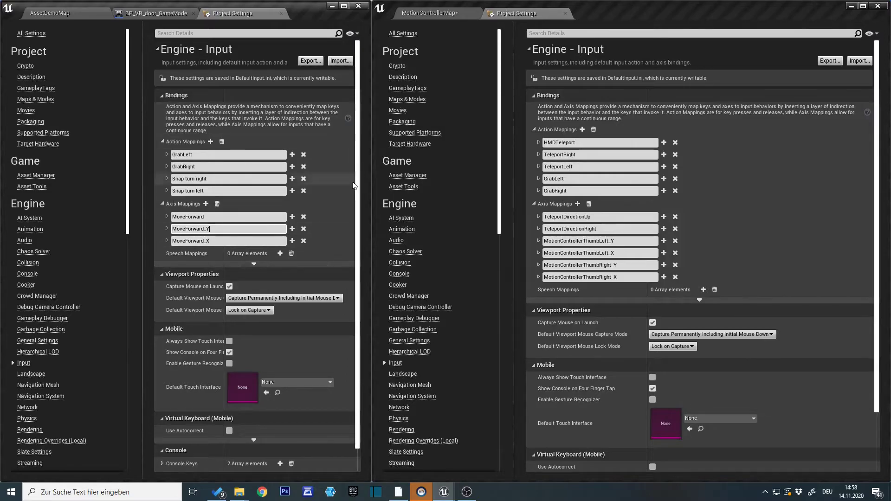
# Export the source project's Input settings to UnrealProjects (D:) as "RVR input.ini".
pyautogui.click(310, 61)
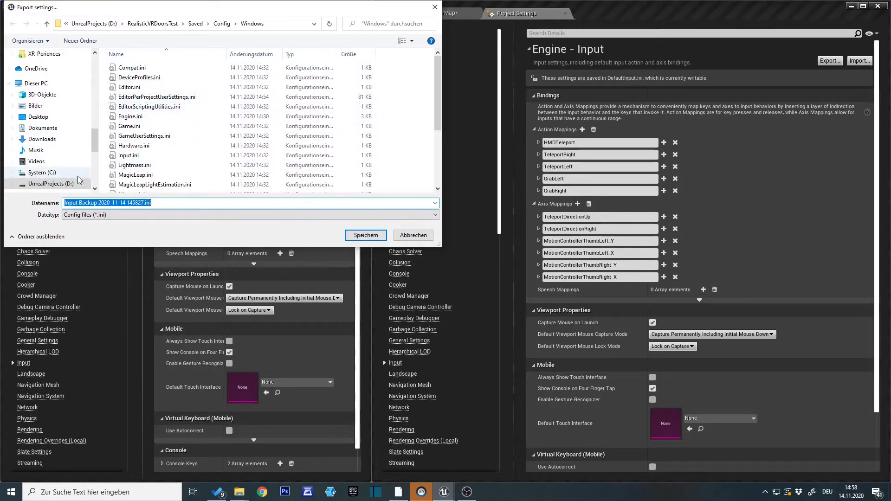
pyautogui.click(94, 23)
pyautogui.scroll(-6, 194, 140)
pyautogui.click(143, 204)
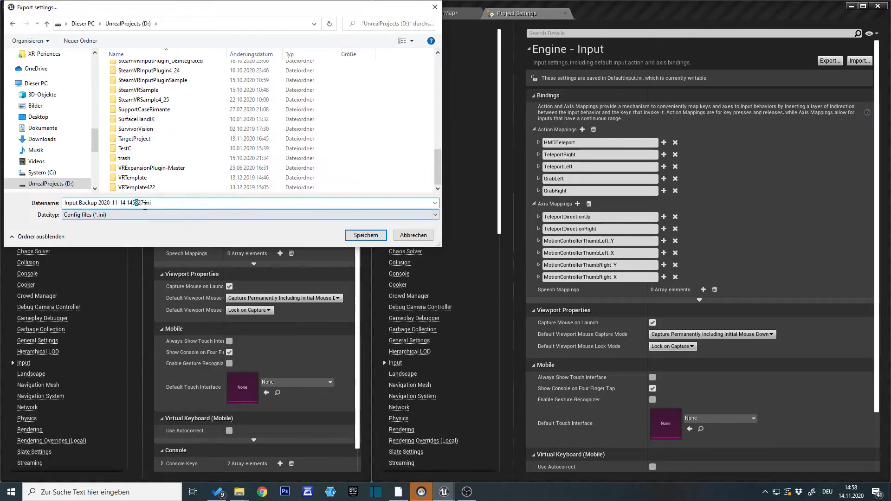
pyautogui.moveTo(143, 203); pyautogui.dragTo(32, 209)
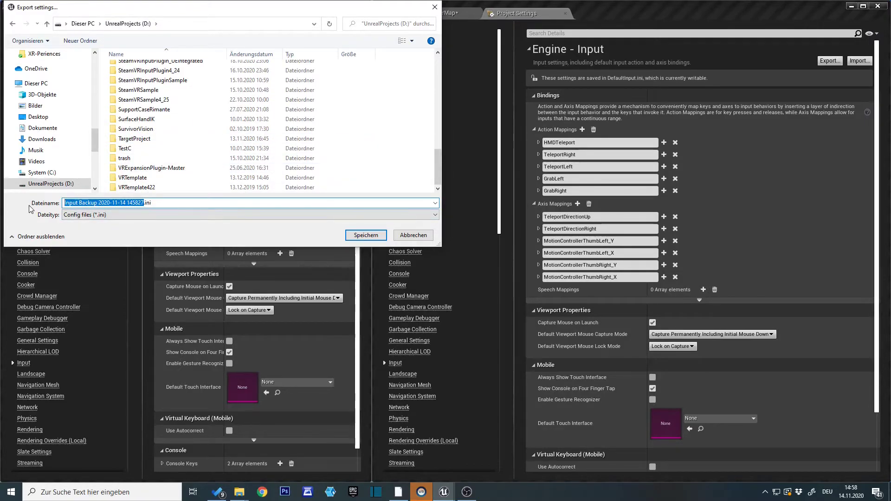
pyautogui.write('RVR input')
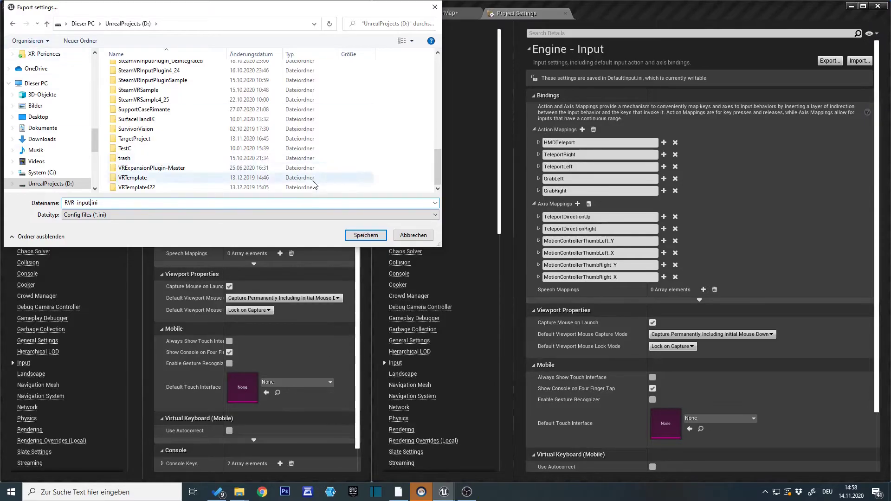
pyautogui.click(366, 234)
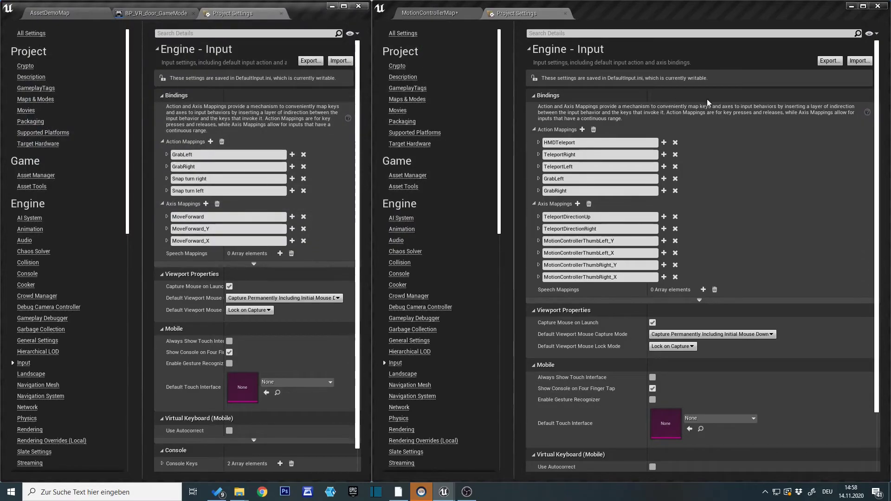
# Import "RVR input.ini" from UnrealProjects (D:) into TargetProject's Input settings.
pyautogui.click(850, 63)
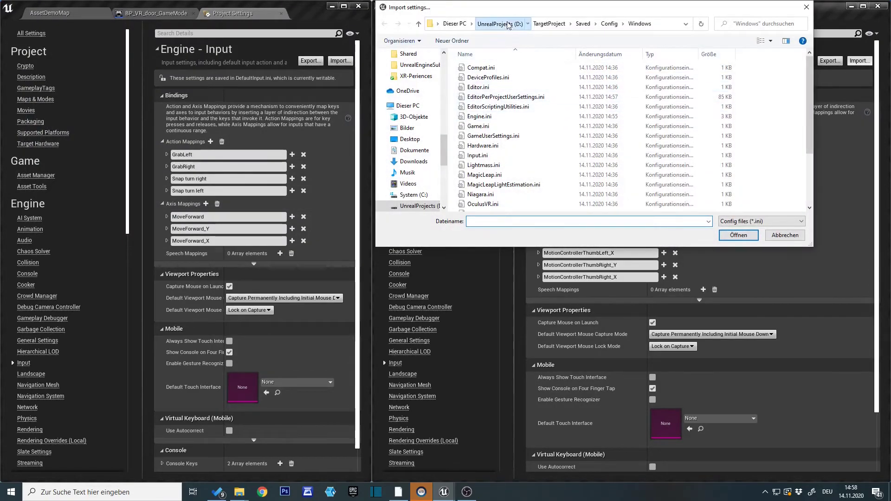
pyautogui.click(509, 26)
pyautogui.scroll(-3, 539, 152)
pyautogui.click(485, 208)
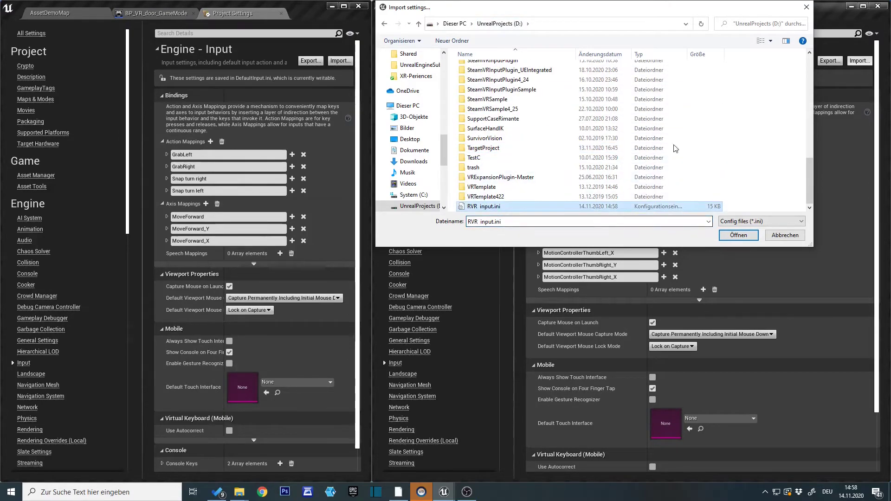
pyautogui.moveTo(643, 11); pyautogui.dragTo(307, 55)
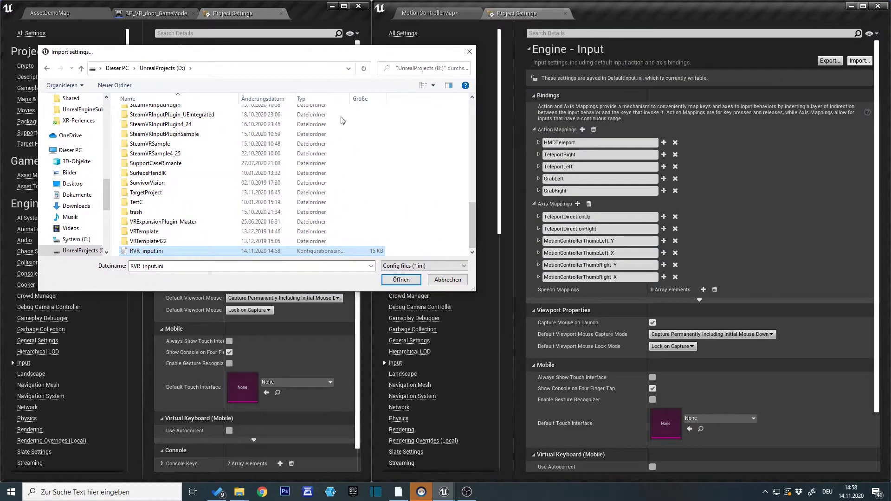
pyautogui.click(402, 281)
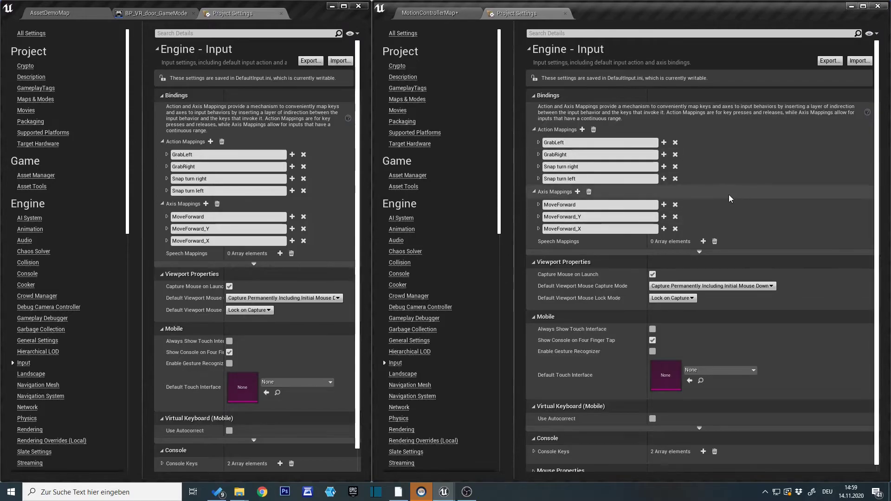
# Return to MotionControllerMap, test the imported input mappings in a VR preview, and end the preview.
pyautogui.click(428, 13)
pyautogui.click(675, 43)
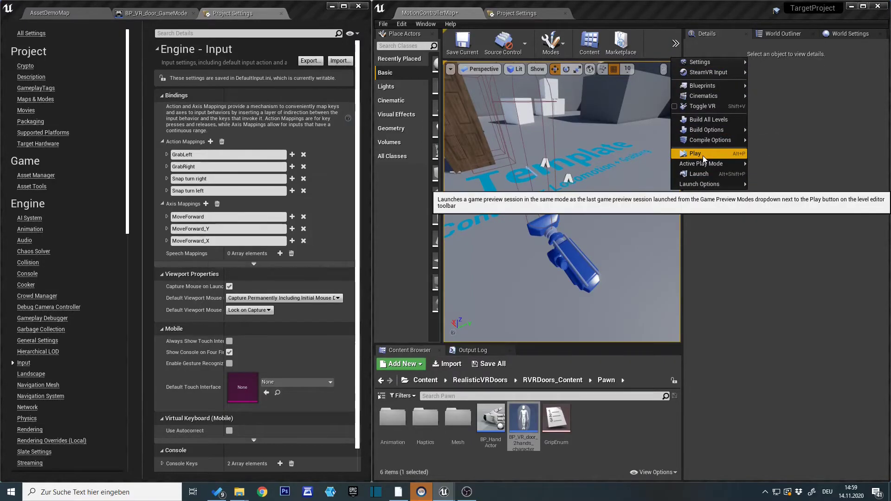
pyautogui.click(703, 155)
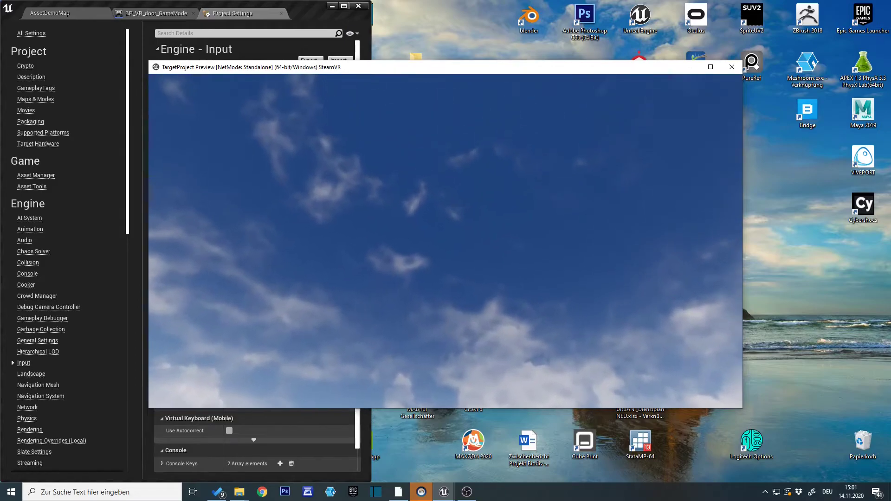
pyautogui.press('Escape')
# Select BP_RealisticVRDoor in the level and enable its Two-sided option.
pyautogui.moveTo(601, 235); pyautogui.dragTo(548, 215, button='right')
pyautogui.click(600, 234)
pyautogui.moveTo(600, 235); pyautogui.dragTo(552, 239, button='right')
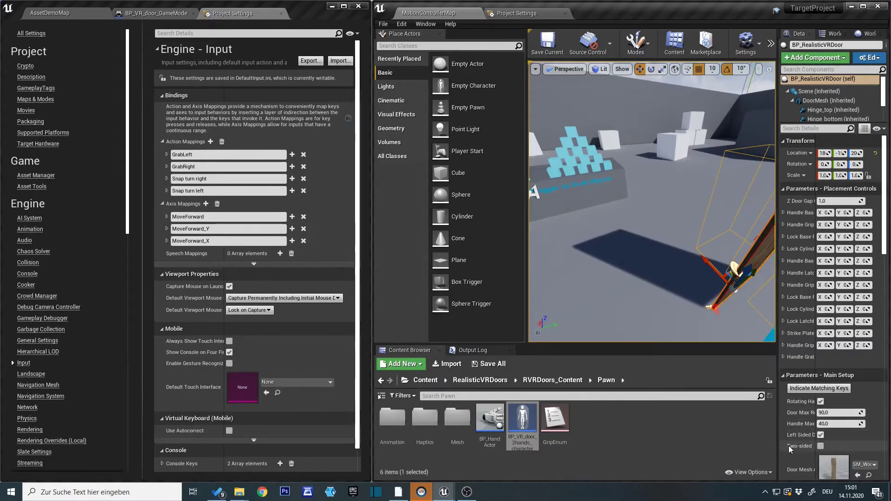
pyautogui.click(820, 446)
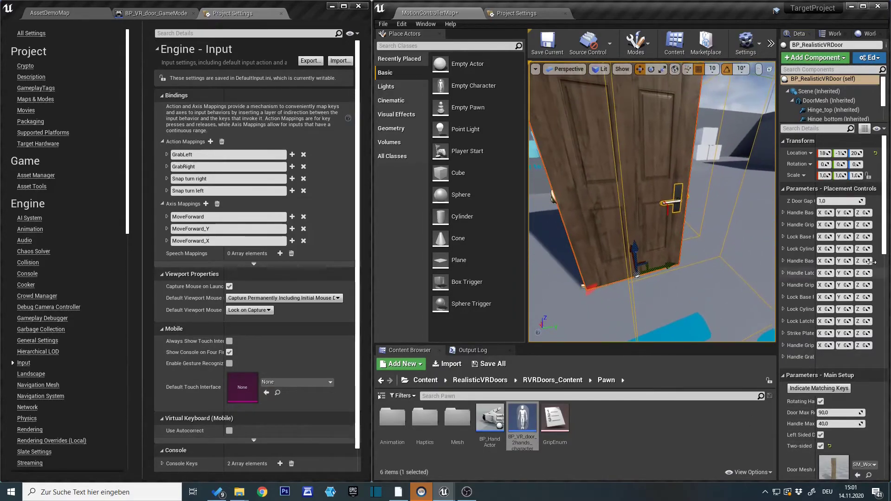
# Widen the door's details and set the Handle Base Front Placement Z to 70, after trying 100 and 50.
pyautogui.moveTo(776, 263); pyautogui.dragTo(689, 264)
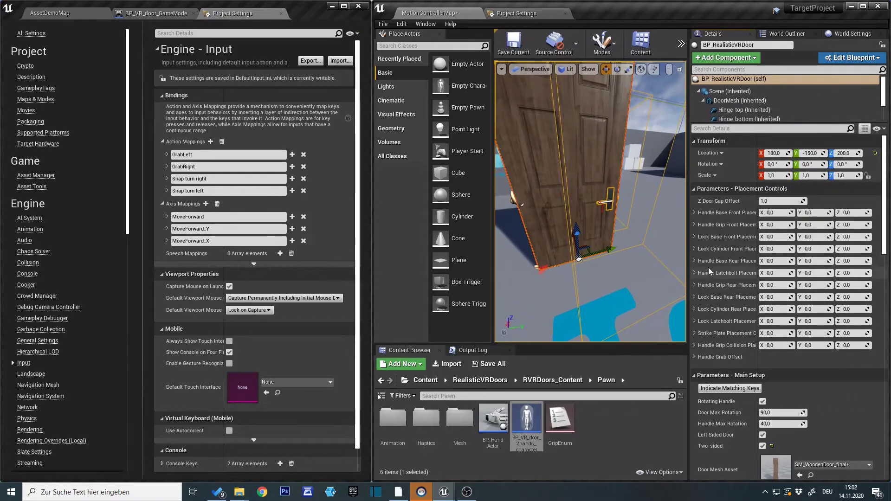
pyautogui.click(849, 213)
pyautogui.write('100')
pyautogui.press('Return')
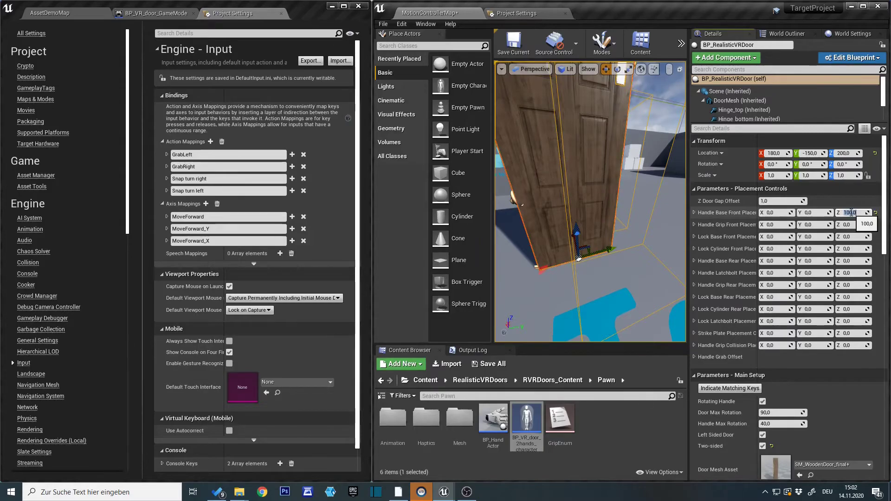
pyautogui.write('50')
pyautogui.press('Return')
pyautogui.write('70')
pyautogui.press('Return')
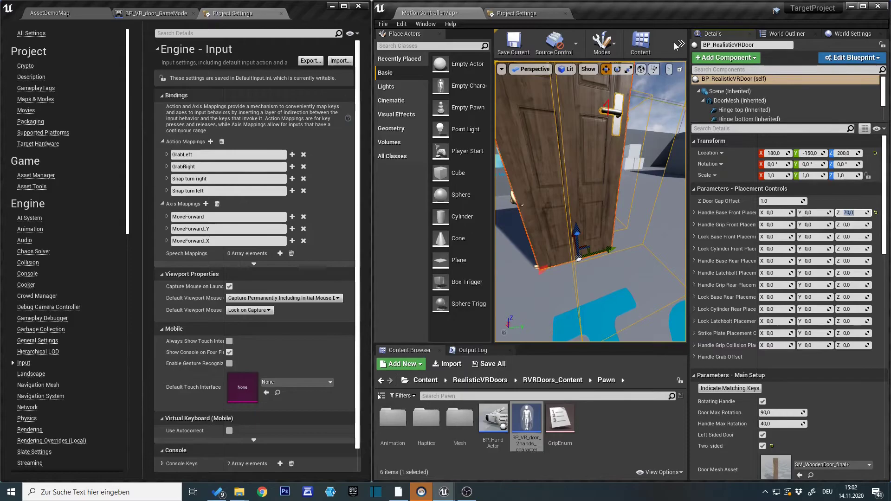
# Test the two-sided door with its repositioned front handle in a VR preview and end the preview.
pyautogui.click(678, 43)
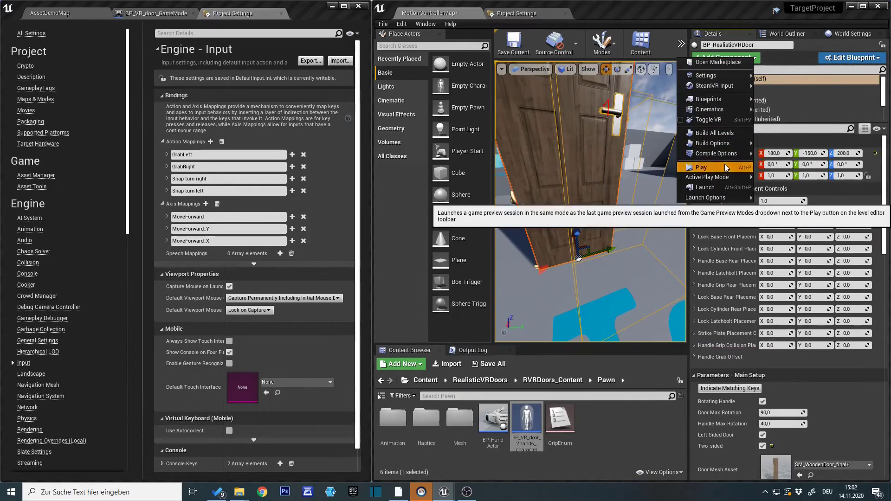
pyautogui.click(726, 167)
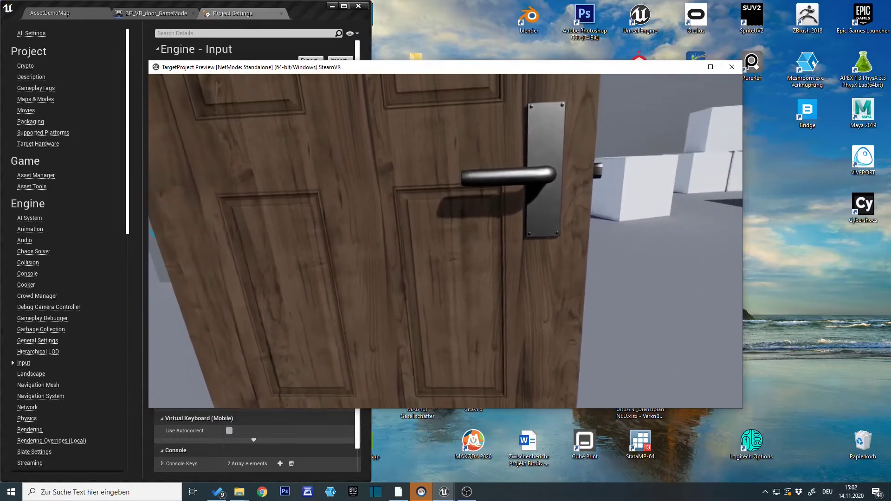
pyautogui.press('Escape')
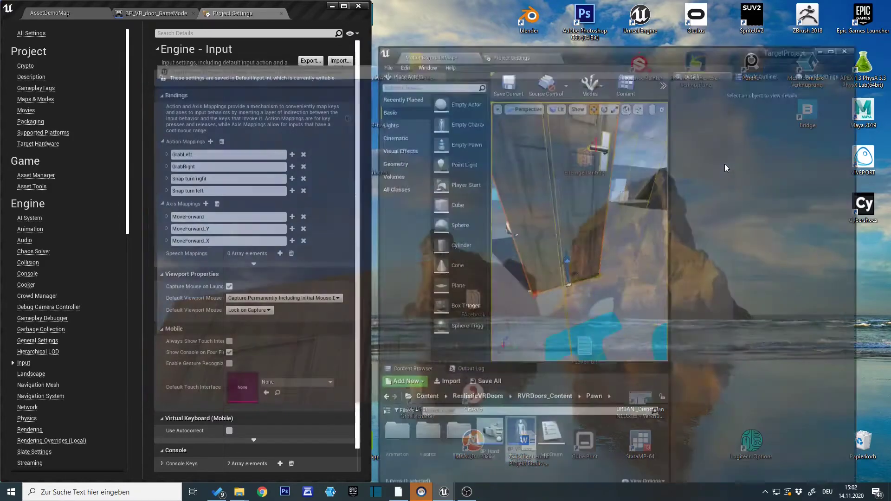
# Minimize the source project window, maximize TargetProject, and enlarge the level viewport with the whole door handle in view.
pyautogui.click(331, 7)
pyautogui.click(863, 6)
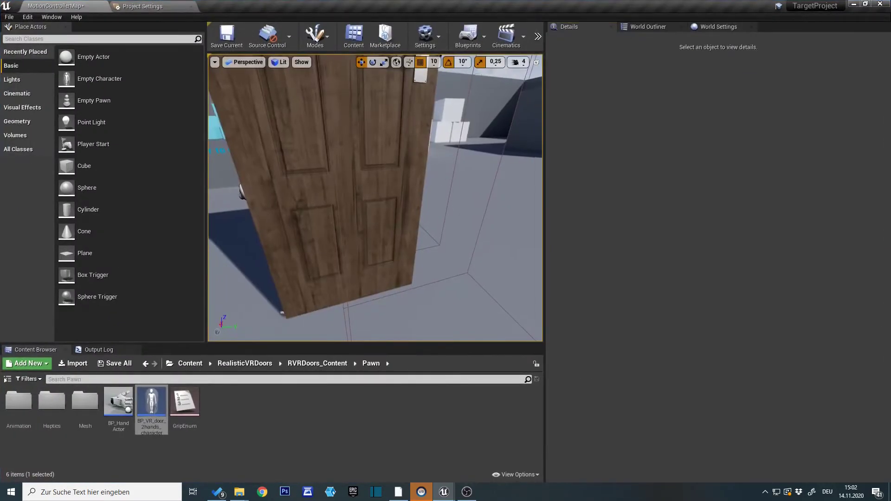
pyautogui.moveTo(545, 250); pyautogui.dragTo(719, 256)
pyautogui.moveTo(650, 246); pyautogui.dragTo(668, 259, button='right')
pyautogui.moveTo(597, 296)
pyautogui.mouseDown(button='right')
pyautogui.moveTo(593, 279)
pyautogui.moveTo(598, 295)
pyautogui.mouseUp(button='right')
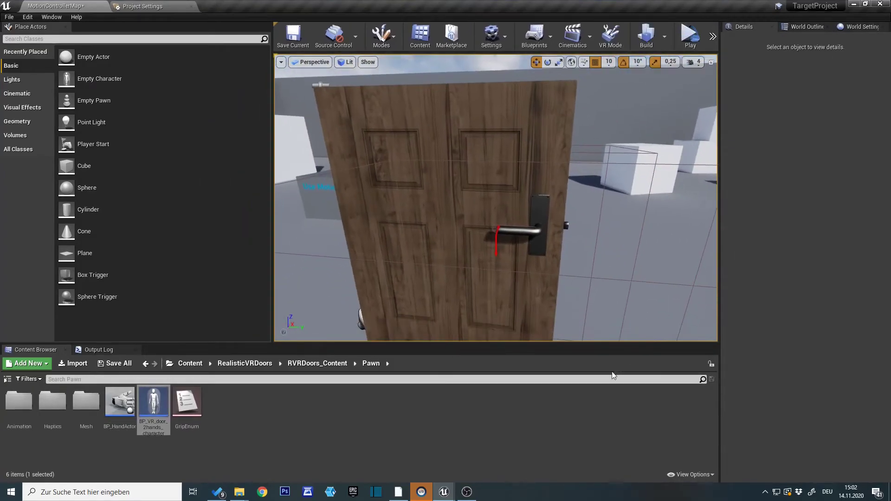
pyautogui.moveTo(575, 344); pyautogui.dragTo(577, 390)
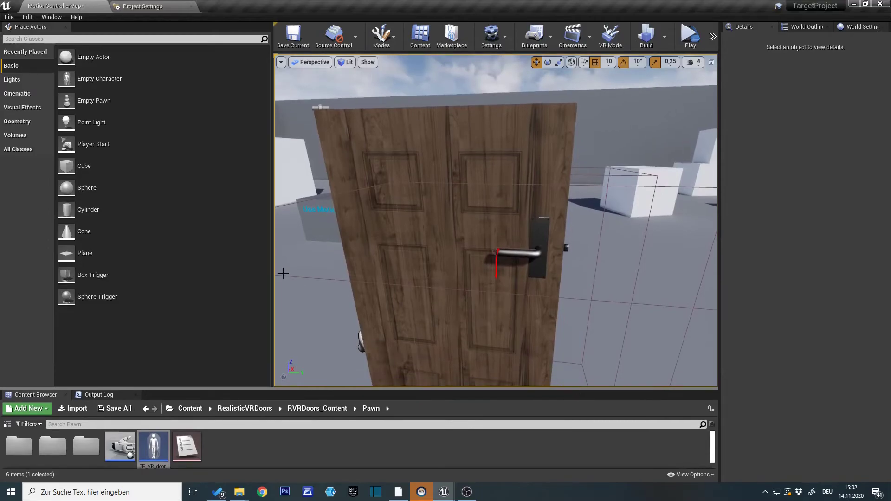
# Widen the level viewport, select the wooden door, and set its Handle Base Front Placement Z to 30.
pyautogui.moveTo(273, 280); pyautogui.dragTo(173, 274)
pyautogui.moveTo(353, 251); pyautogui.dragTo(356, 279, button='right')
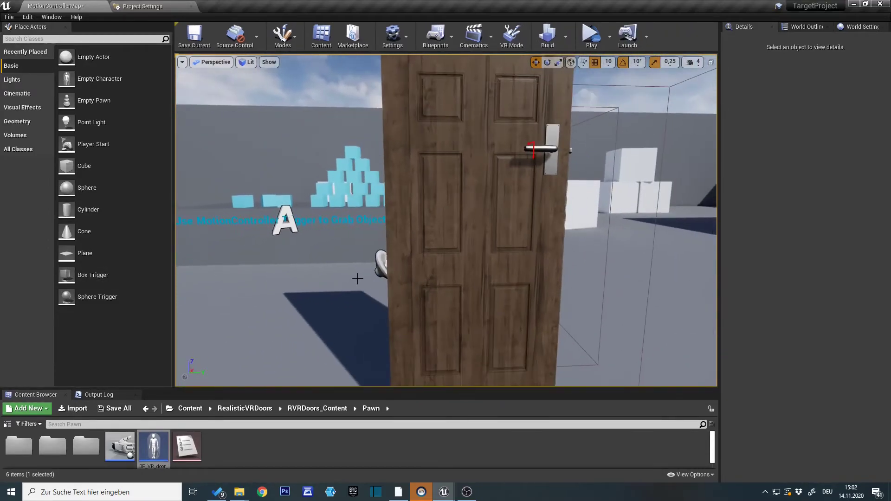
pyautogui.moveTo(518, 218); pyautogui.dragTo(517, 204, button='right')
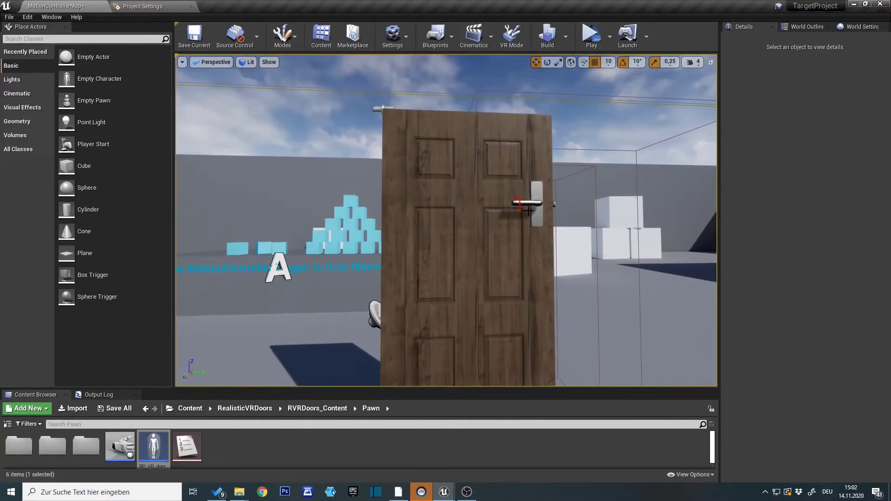
pyautogui.click(431, 194)
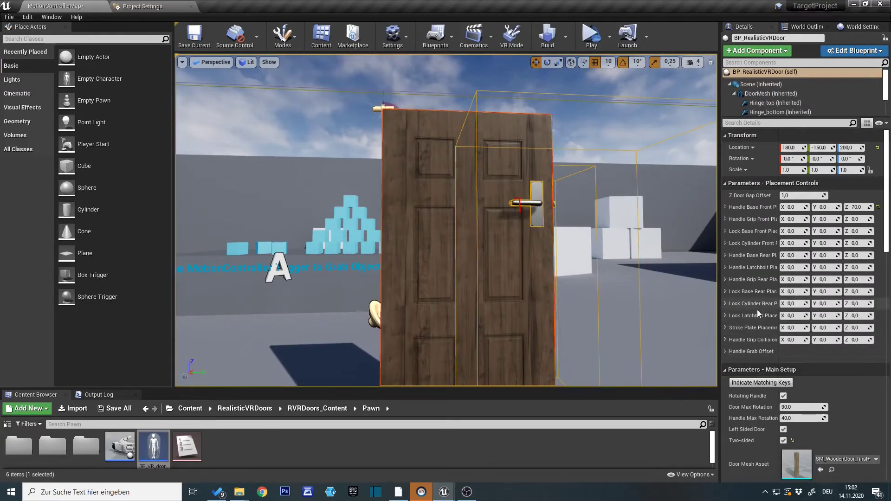
pyautogui.click(853, 207)
pyautogui.write('30')
pyautogui.press('Return')
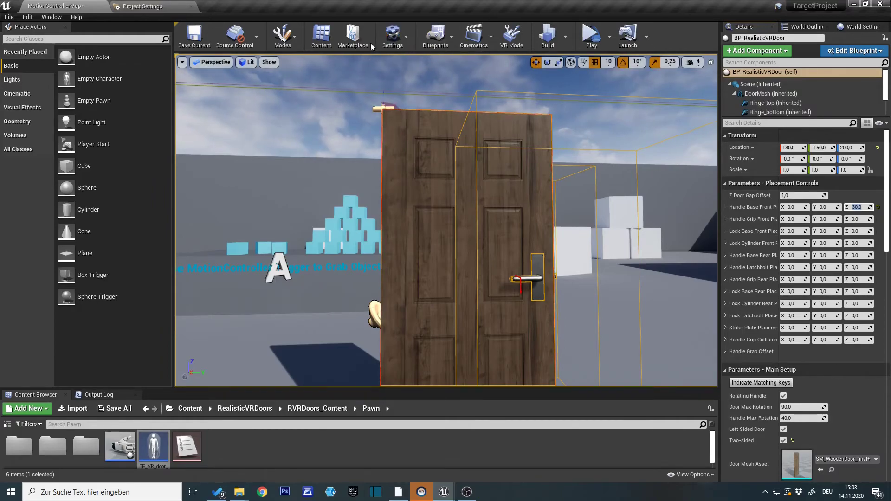
# Find the SteamVR options in the project settings, enable Show Steam Vr Input Toolbar Button, and return to MotionControllerMap.
pyautogui.scroll(3, 476, 205)
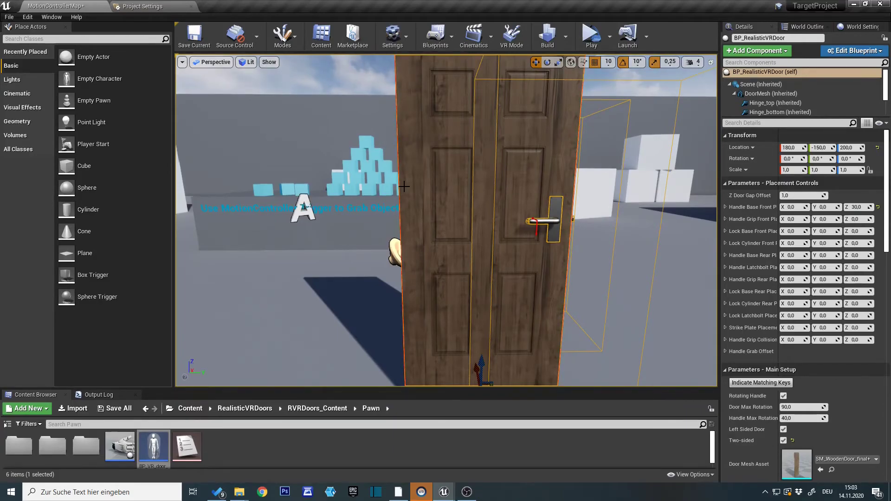
pyautogui.moveTo(410, 240); pyautogui.dragTo(416, 227, button='right')
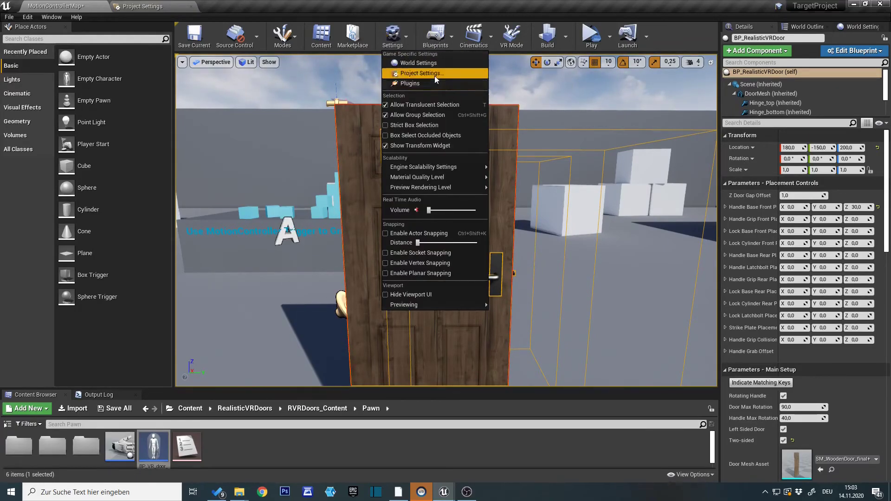
pyautogui.click(434, 74)
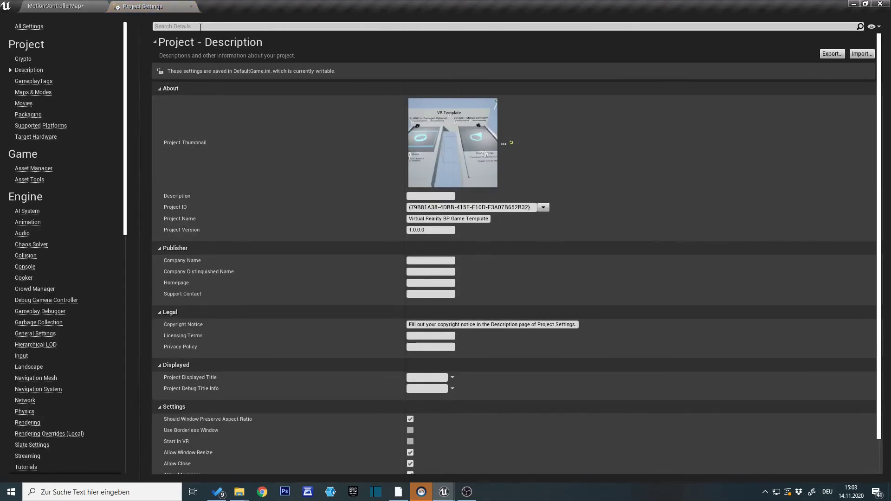
pyautogui.click(200, 27)
pyautogui.write('steam')
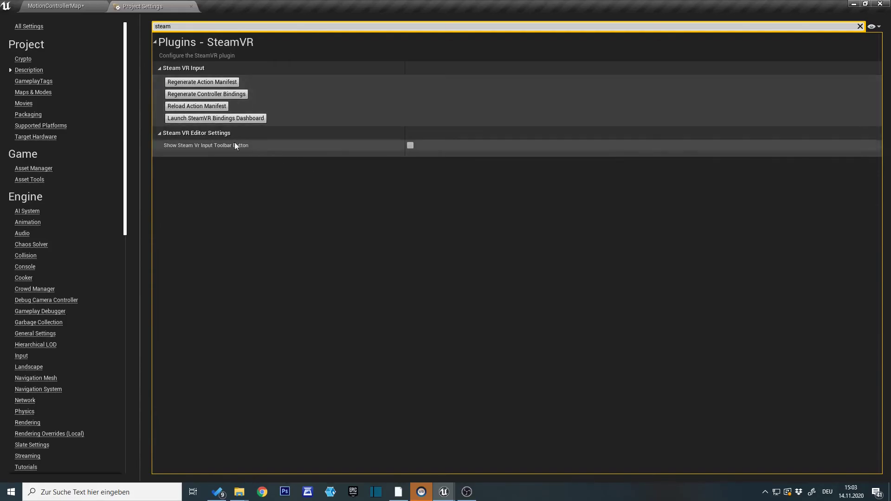
pyautogui.click(411, 145)
pyautogui.click(65, 4)
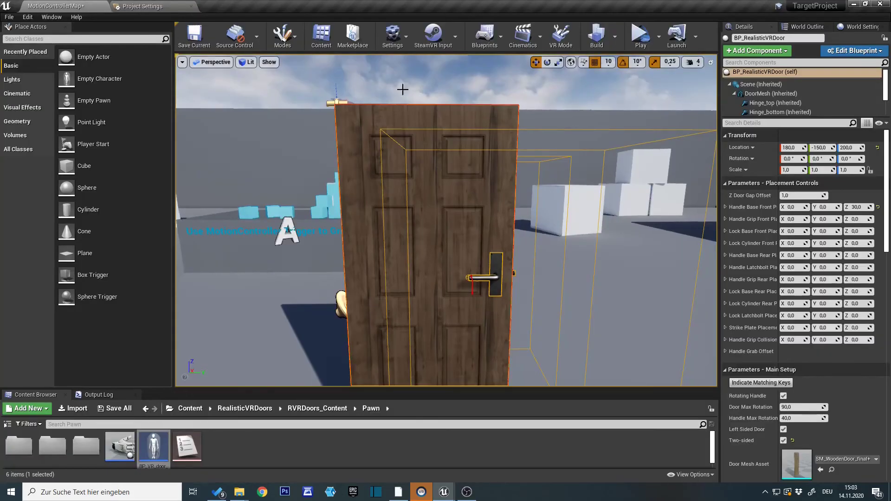
# Regenerate the SteamVR action manifest and controller bindings, and reload the action manifest.
pyautogui.click(433, 35)
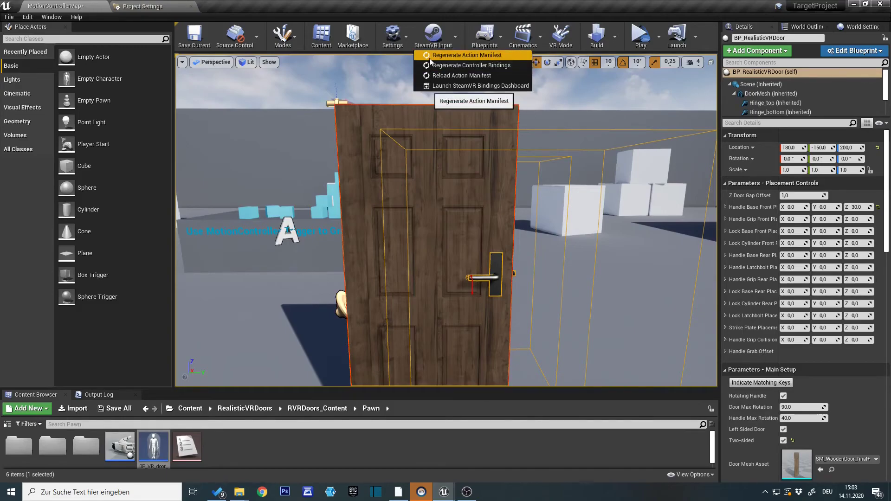
pyautogui.click(431, 57)
pyautogui.click(438, 39)
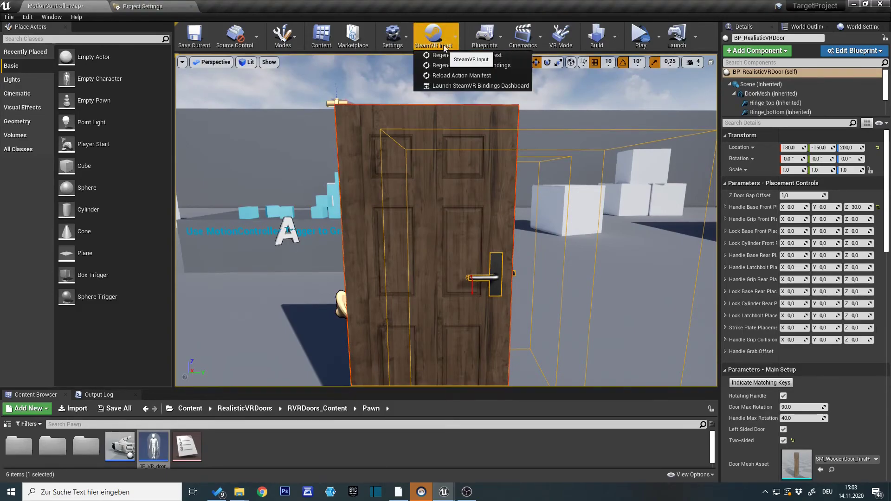
pyautogui.click(439, 67)
pyautogui.click(442, 34)
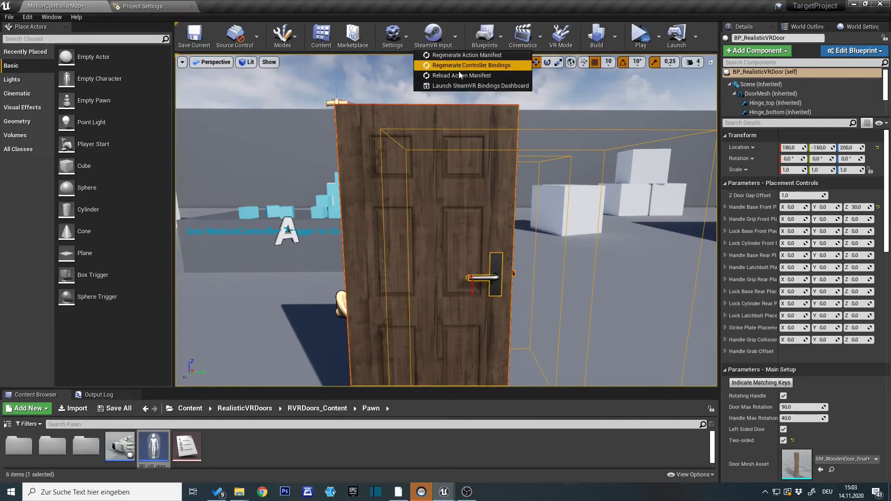
pyautogui.click(435, 75)
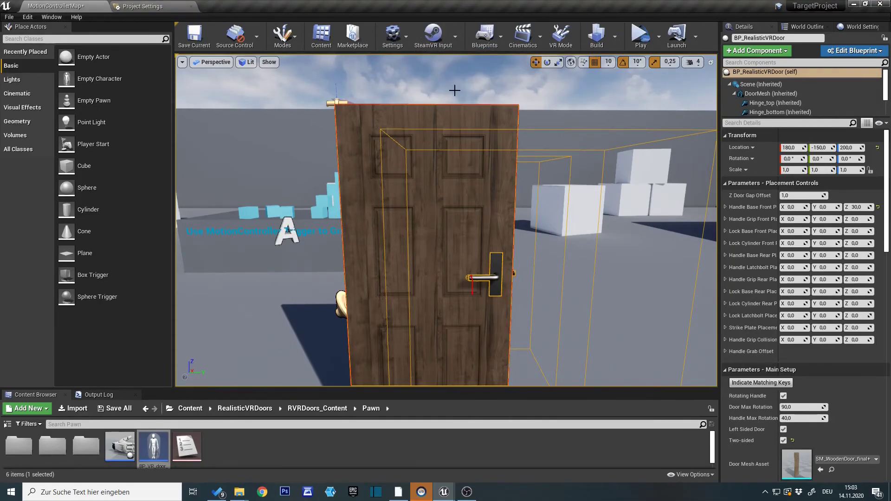
# Start a VR preview of the level with the whole door in view.
pyautogui.moveTo(530, 266); pyautogui.dragTo(554, 264, button='right')
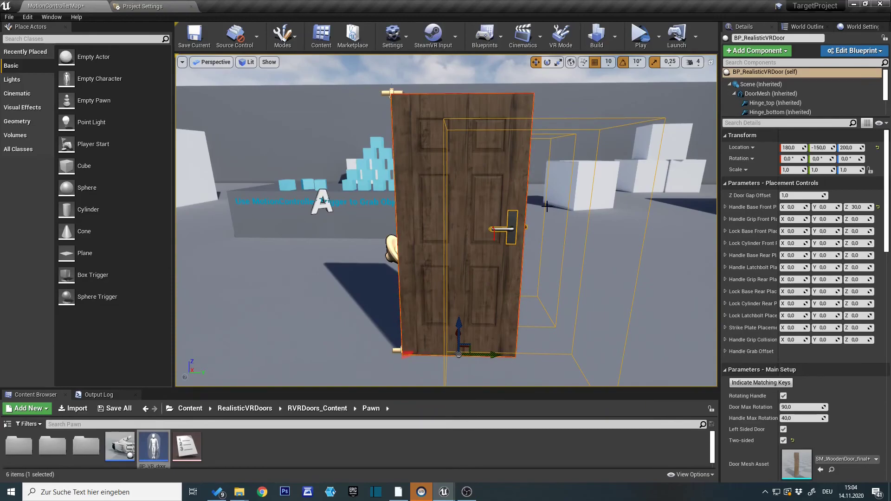
pyautogui.click(662, 50)
pyautogui.click(682, 91)
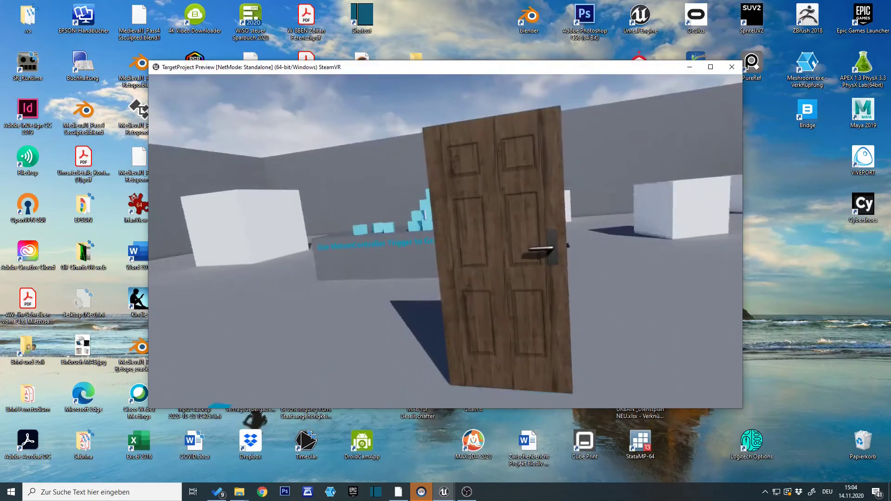